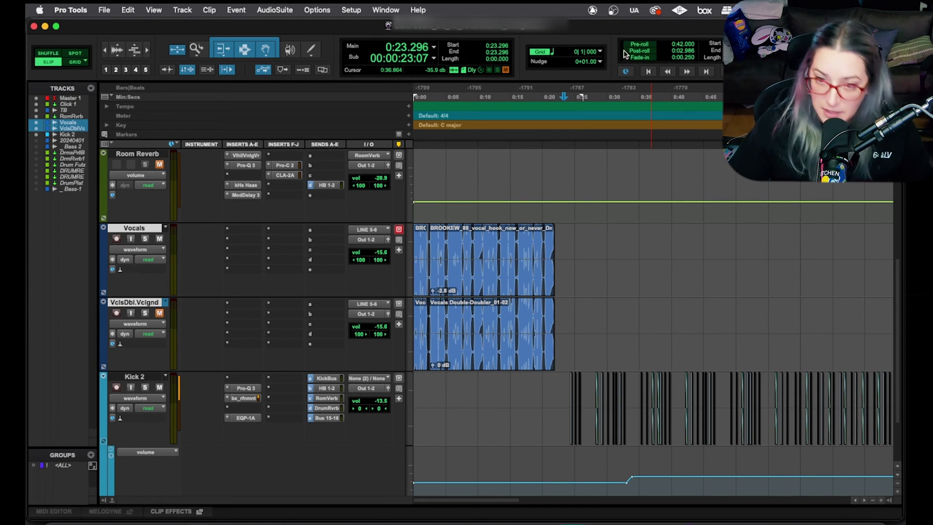
Place the edit point at 0:23.637 on the Vocals track, just past the vocal clips
left_click(564, 246)
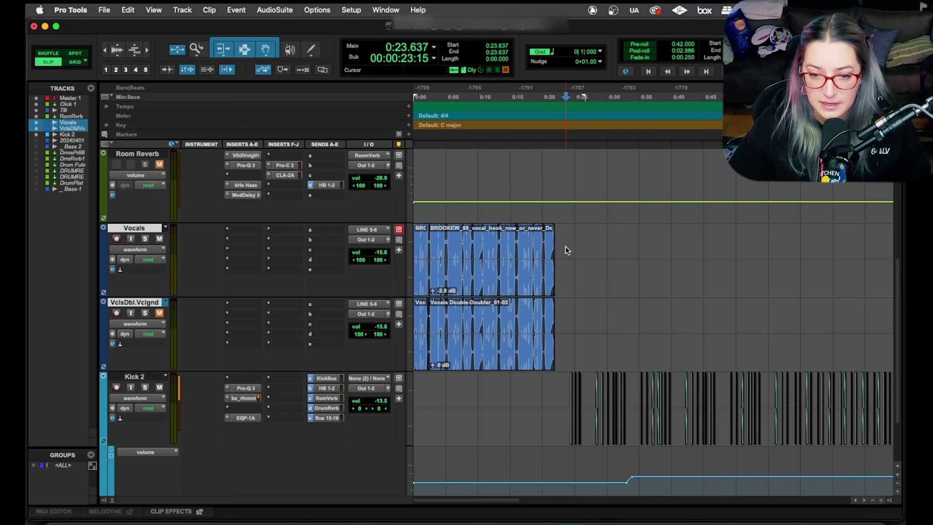
Zoom in, enable Grid mode, and select 0:22 to 0:24 on the Vocals track
key("super+bracketright")
key("super+bracketright")
key("super+bracketright")
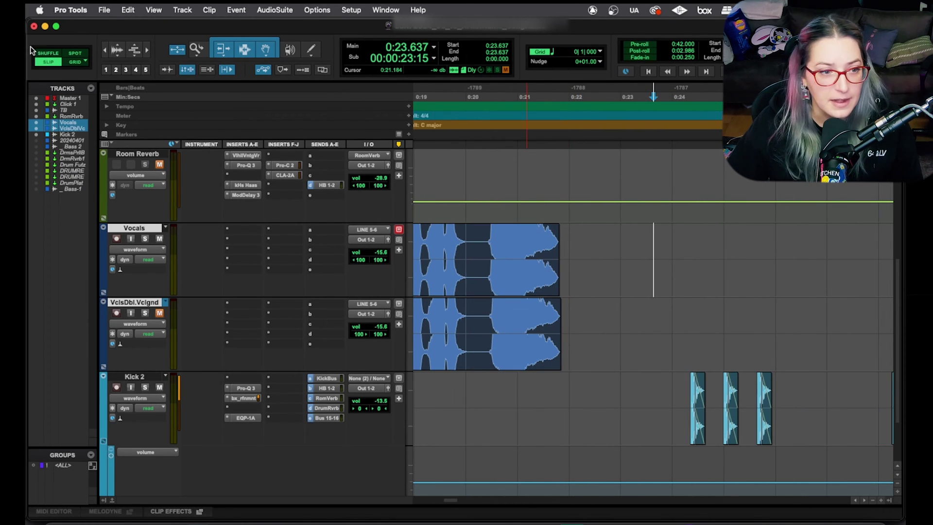
left_click(76, 61)
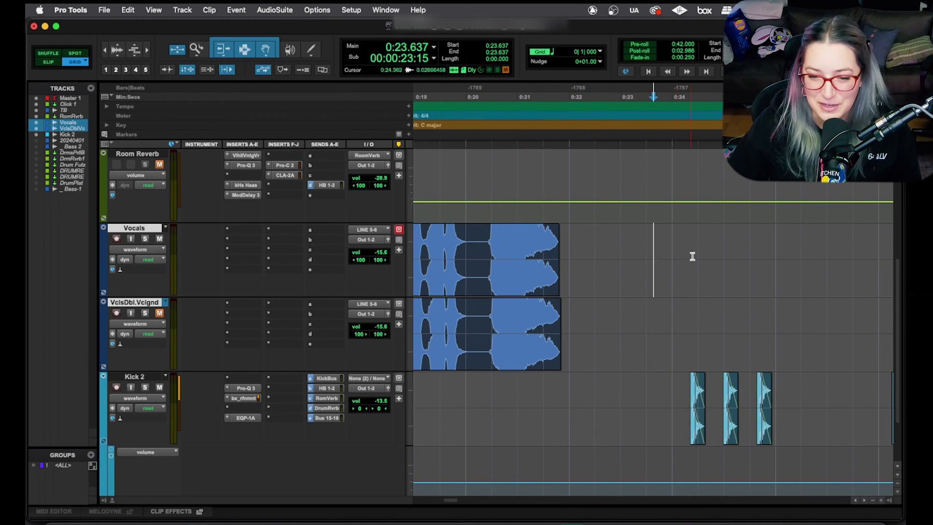
left_click_drag(575, 250, 670, 258)
key("shift+slash")
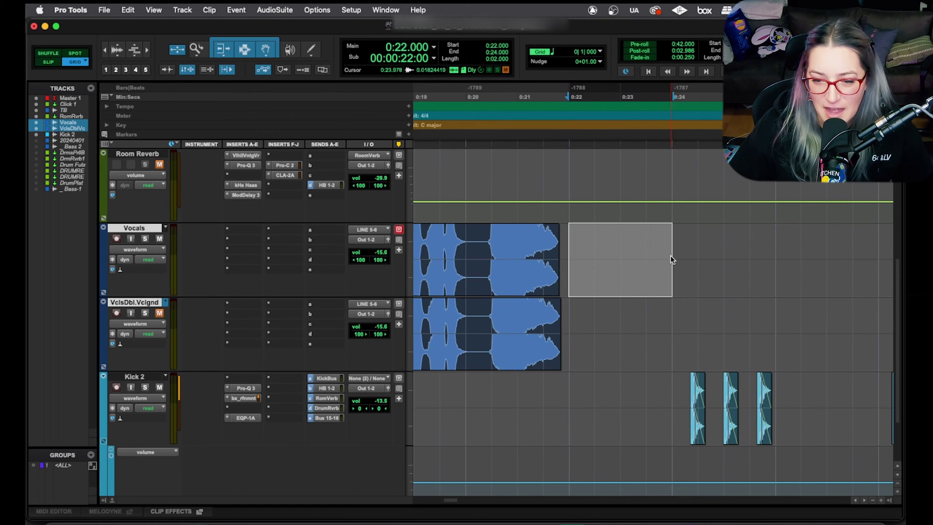
left_click(689, 264)
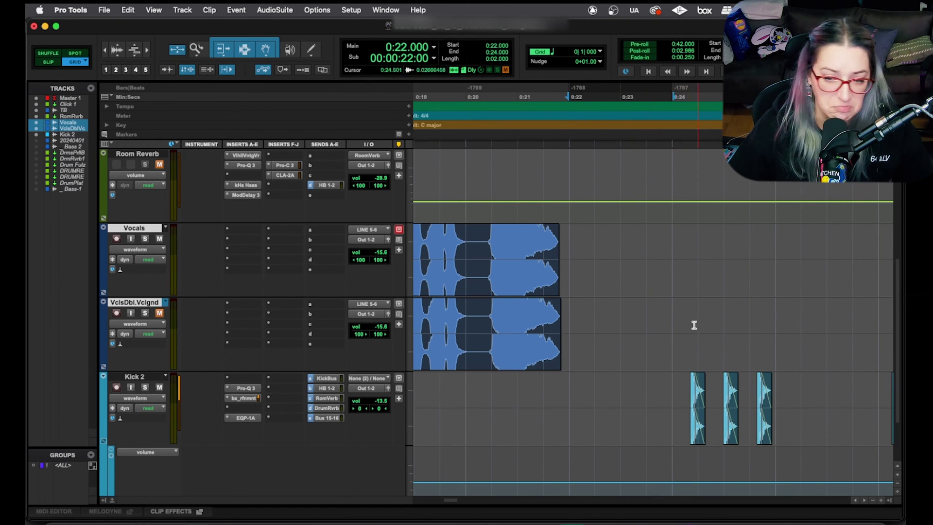
Move the edit point to 0:23.500 on Vocals and bring up the Grid value list
left_click(669, 246)
scroll(671, 245, "up", 1)
left_click(779, 297)
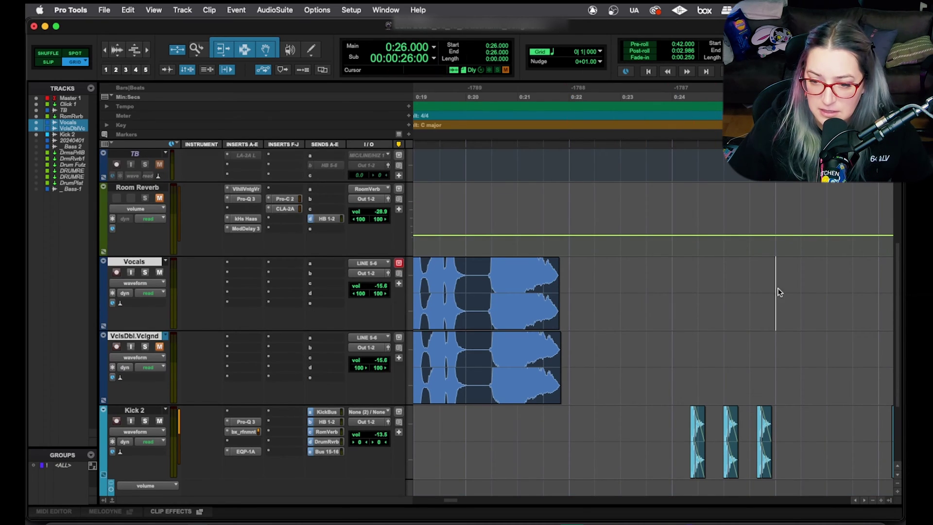
left_click(644, 282)
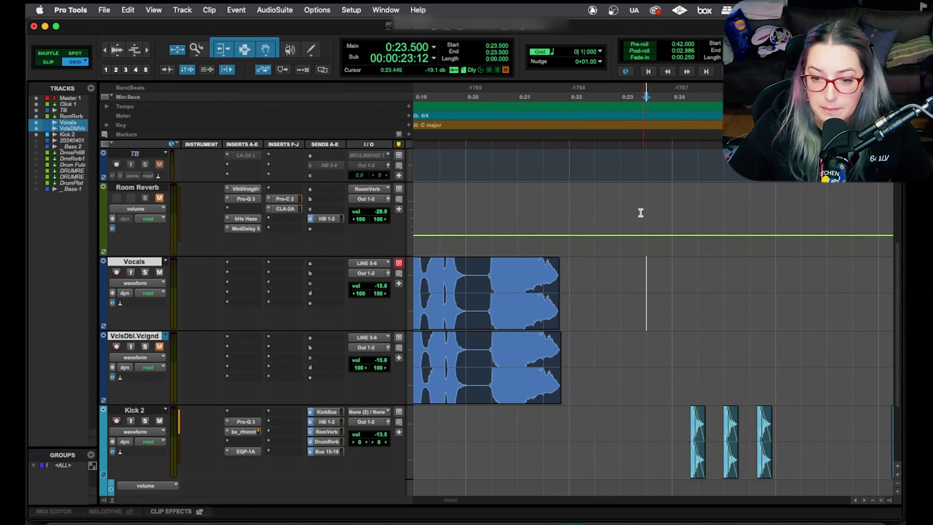
left_click(600, 51)
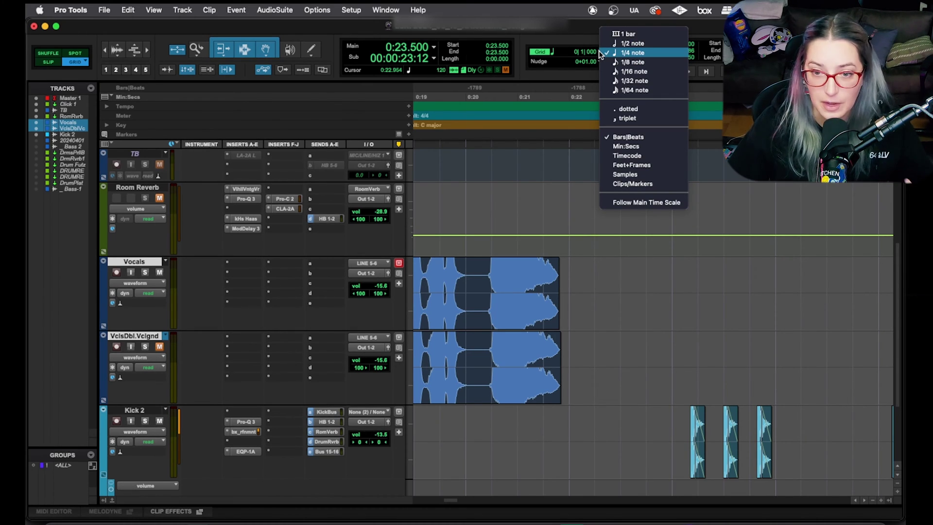
Set the grid value to 1/8 note
left_click(573, 34)
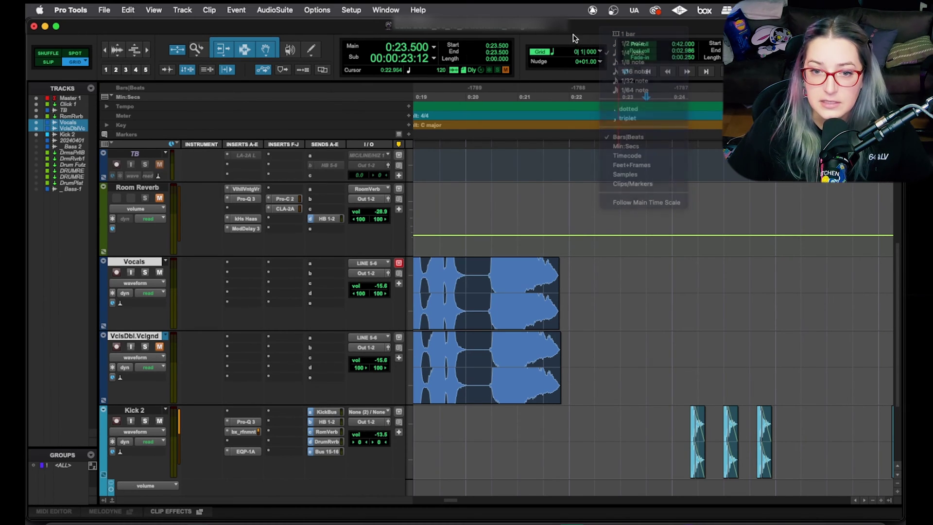
left_click(601, 52)
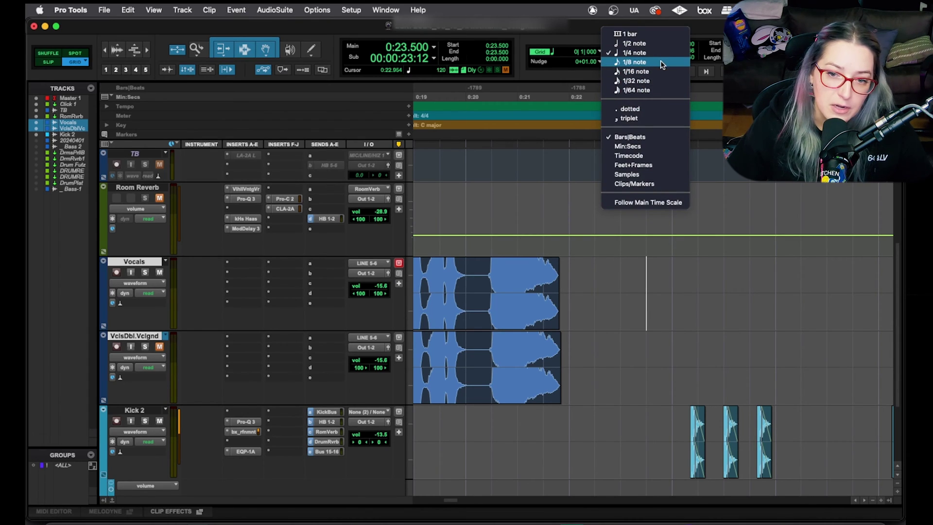
left_click(660, 63)
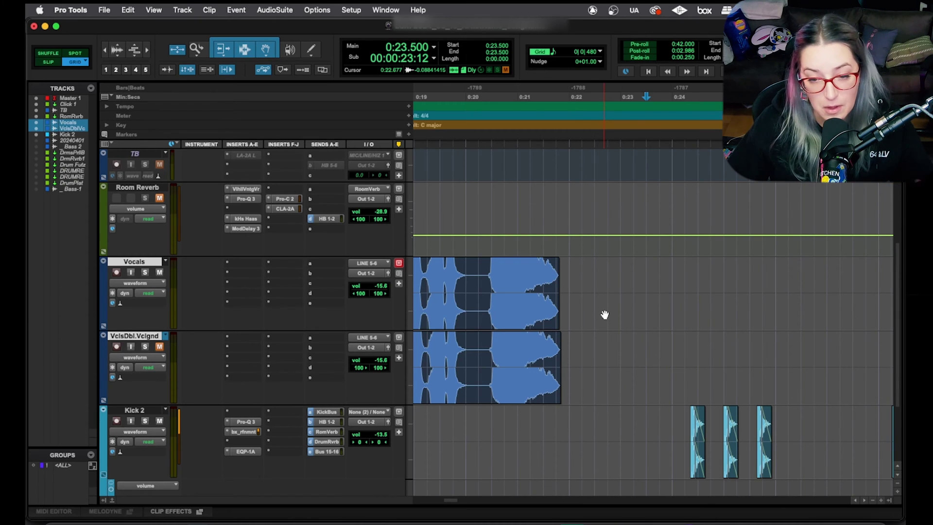
Set the nudge amount to 1/8 note in Bars|Beats and place the edit point at 0:23
left_click(601, 61)
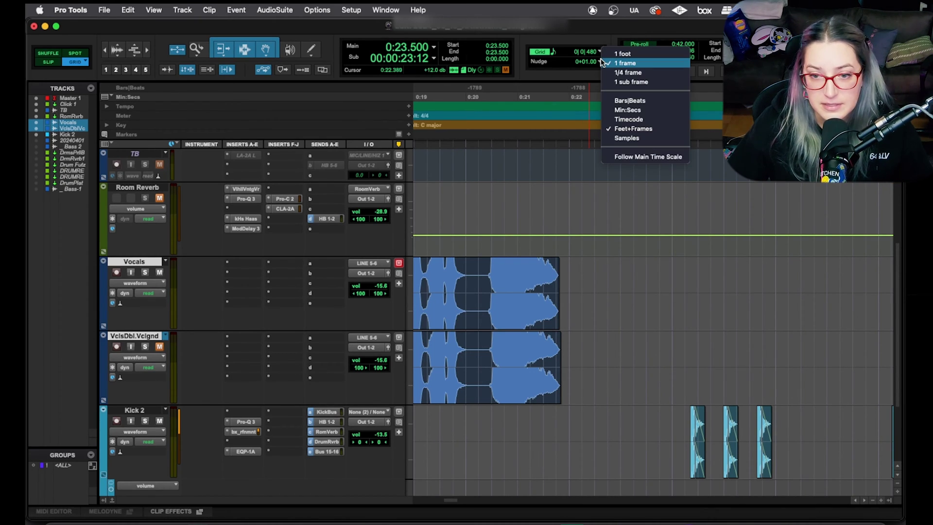
left_click(630, 100)
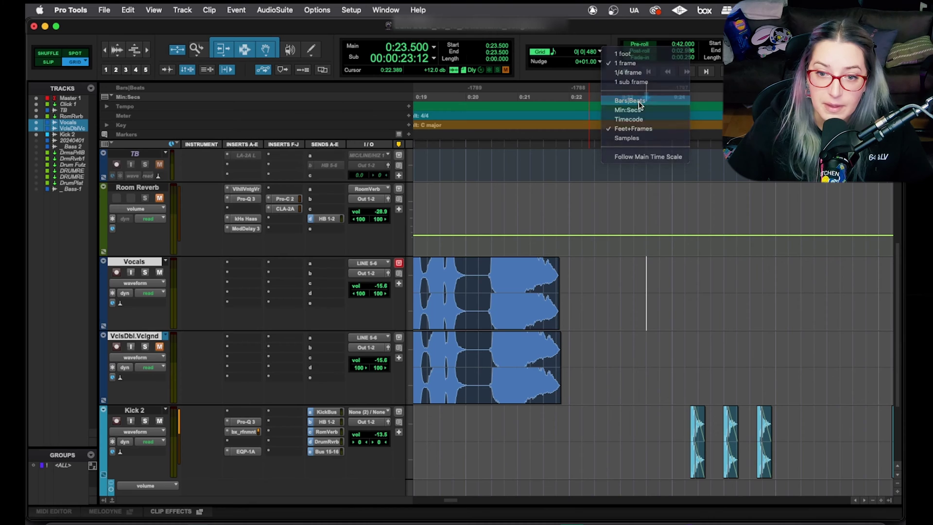
left_click(638, 101)
left_click(600, 62)
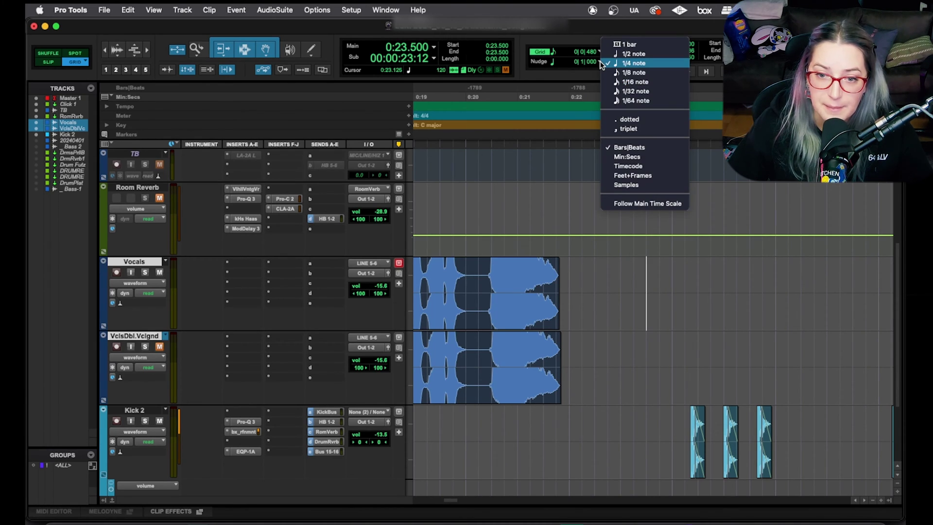
left_click(602, 73)
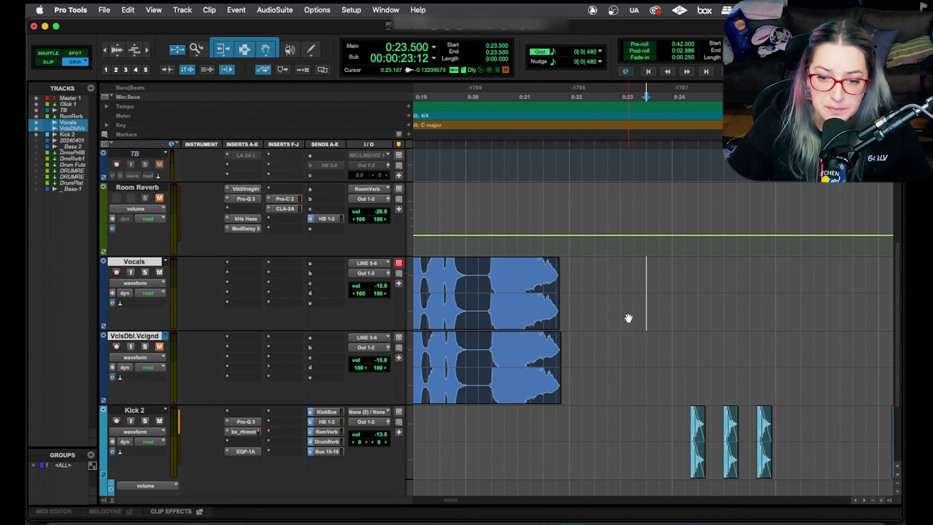
left_click(622, 277)
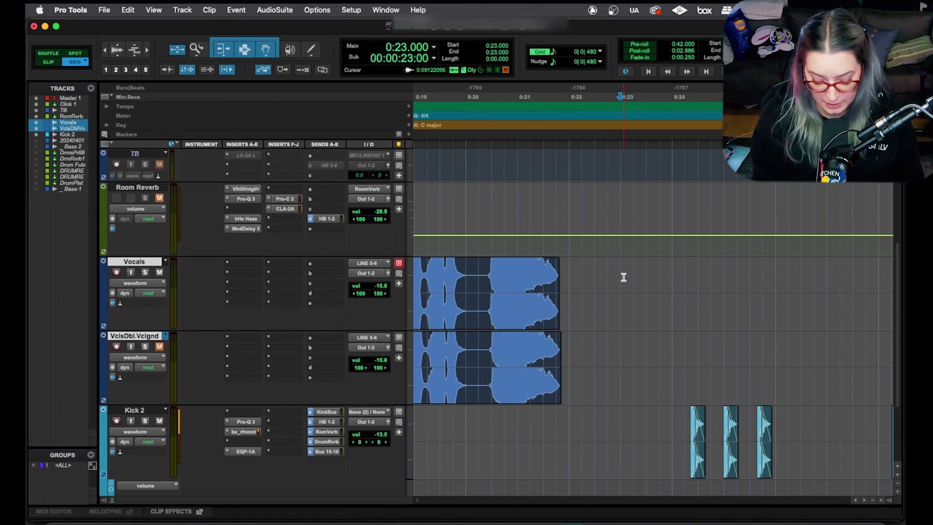
Nudge the edit point back and forward by an eighth note, then set nudge to 1/32 note
key("minus")
key("minus")
key("minus")
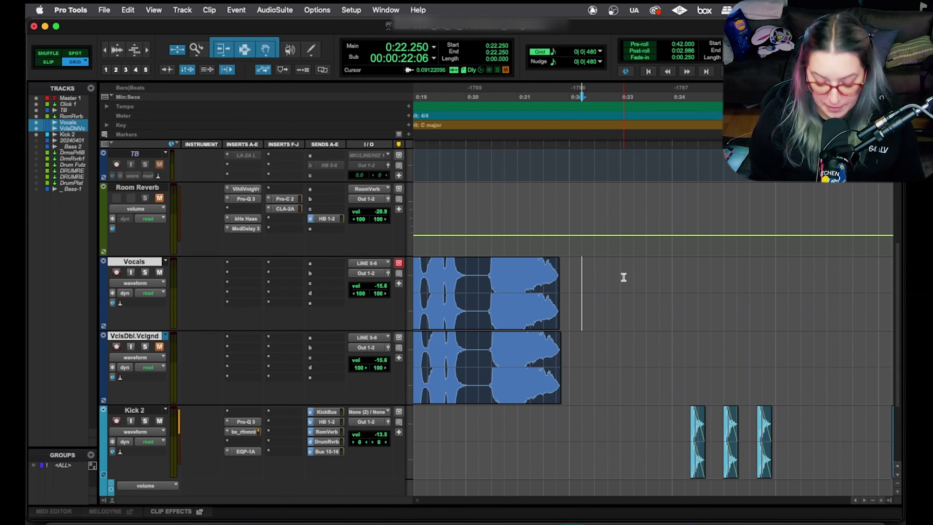
key("plus")
key("plus")
key("plus")
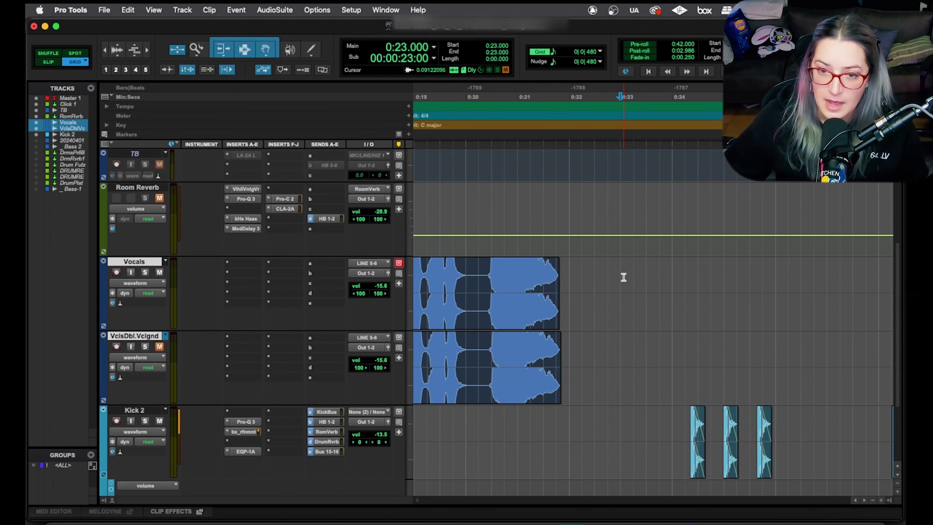
left_click(600, 51)
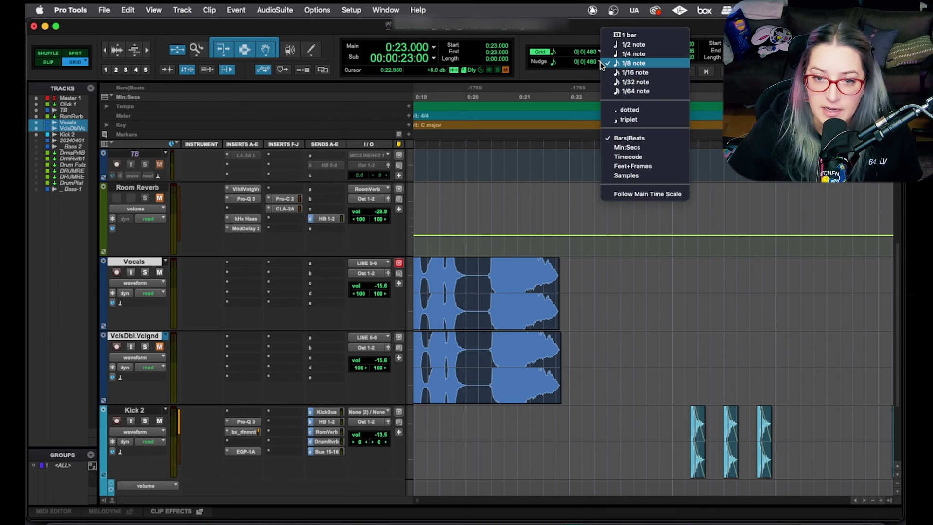
left_click(609, 84)
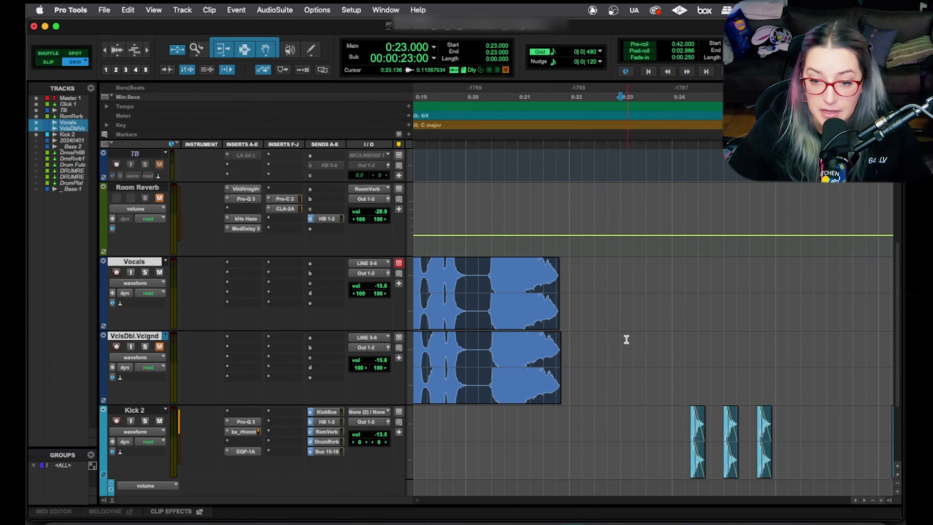
Nudge the edit point forward to 0:23.250 in 1/32 steps, then back to 0:23.000
key("plus")
key("plus")
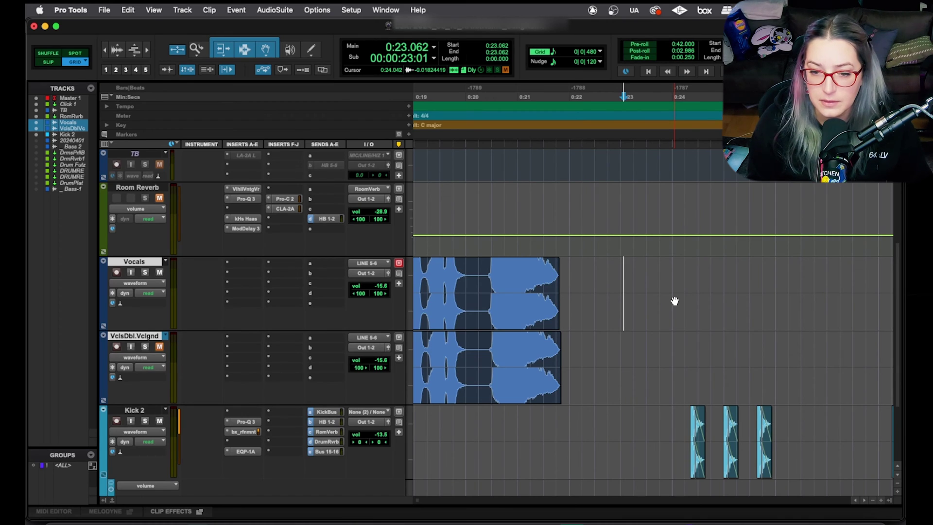
key("plus")
key("plus")
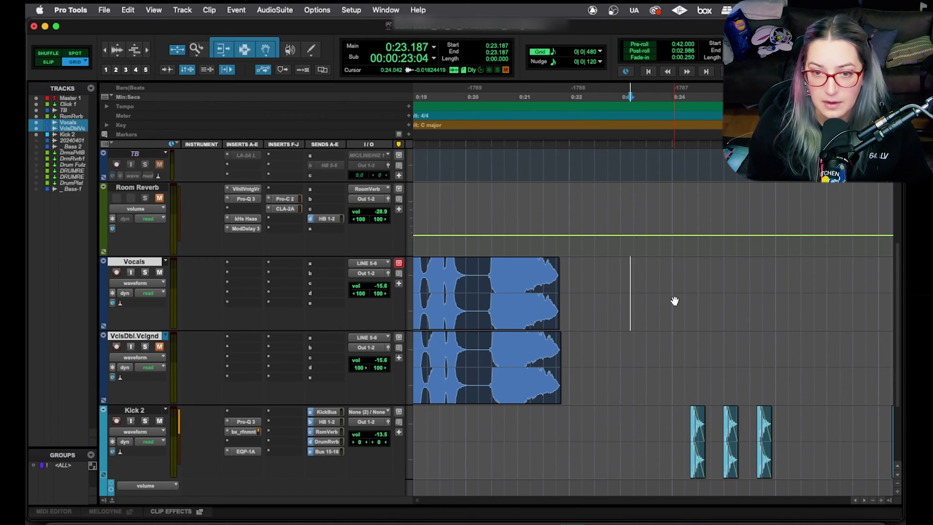
left_click(600, 61)
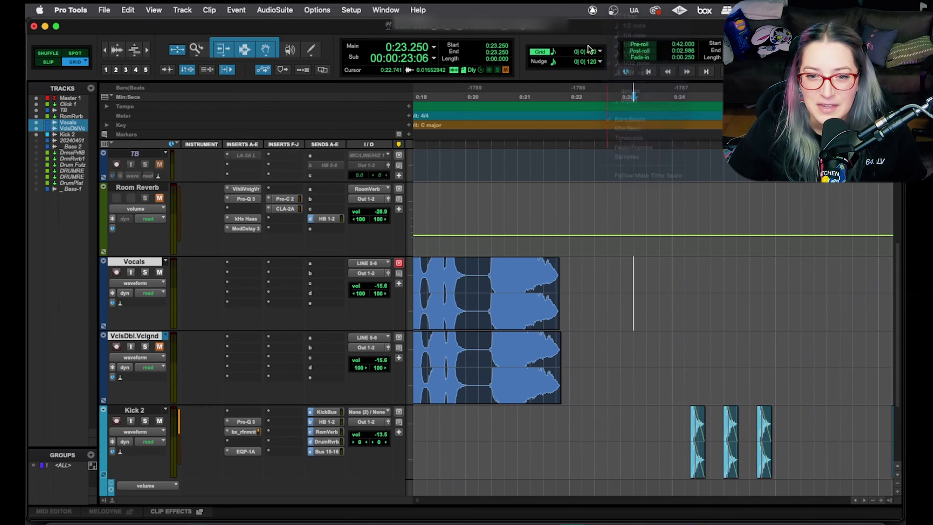
left_click(579, 51)
key("minus")
key("minus")
key("minus")
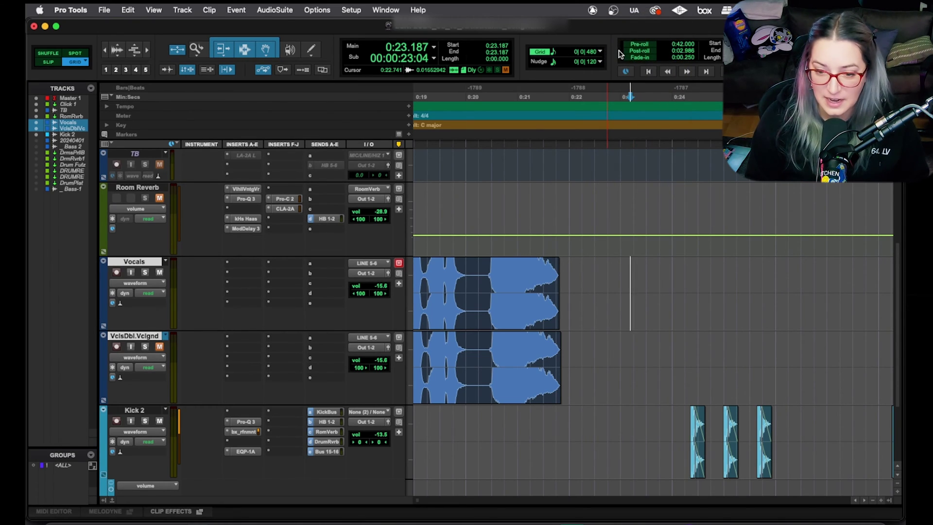
key("minus")
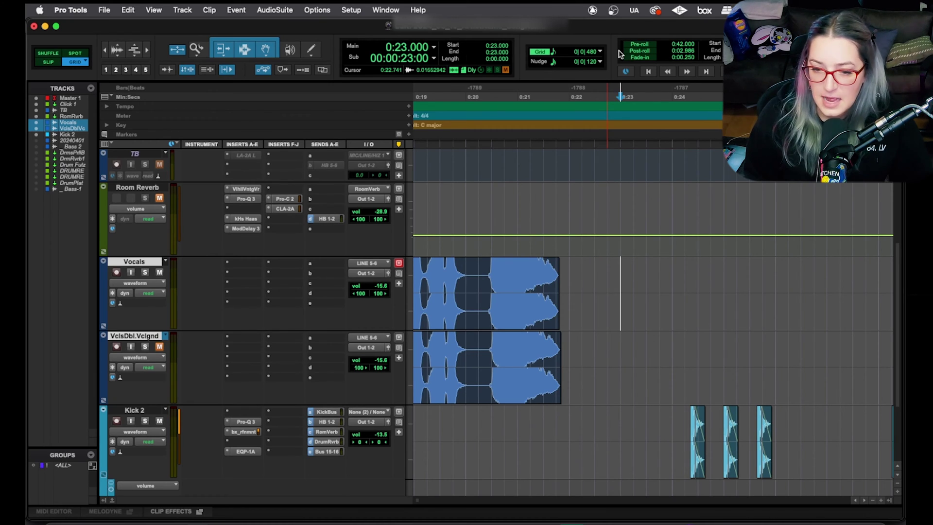
Nudge the edit point back two steps, forward two to 0:23.000, then place it at 0:20.250
key("comma")
key("comma")
key("comma")
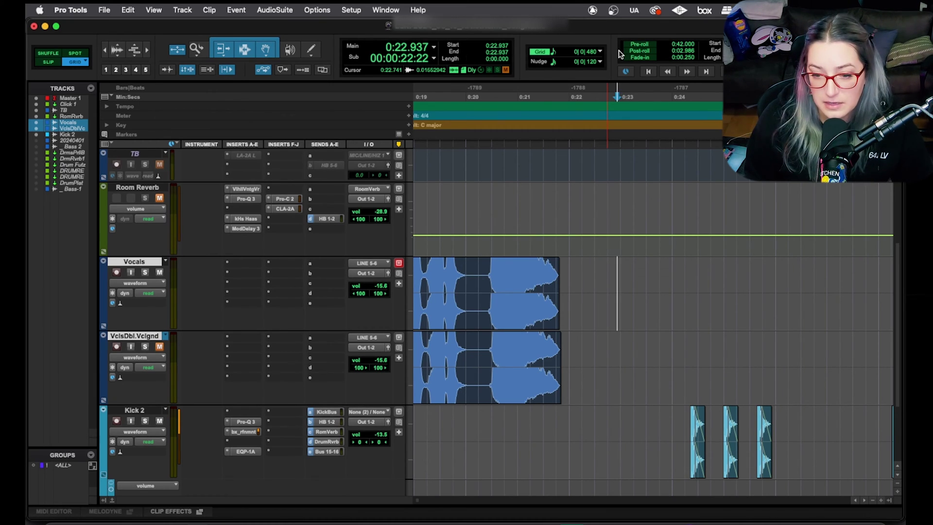
key("comma")
key("comma")
key("comma")
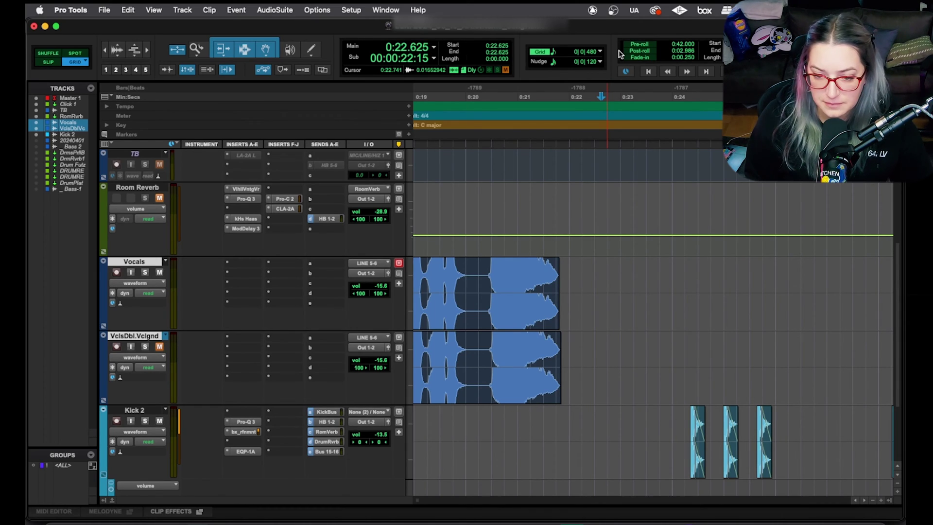
key("period")
key("period")
key("period")
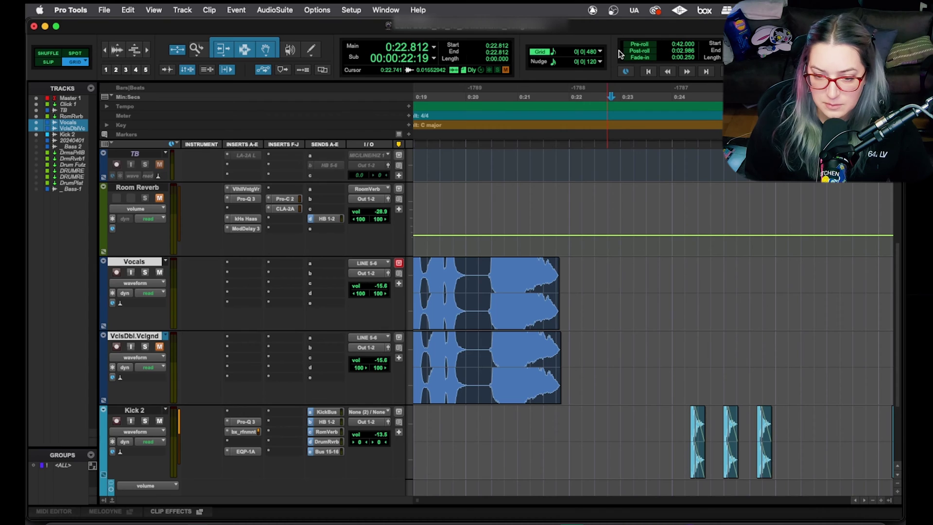
key("period")
key("period")
key("period")
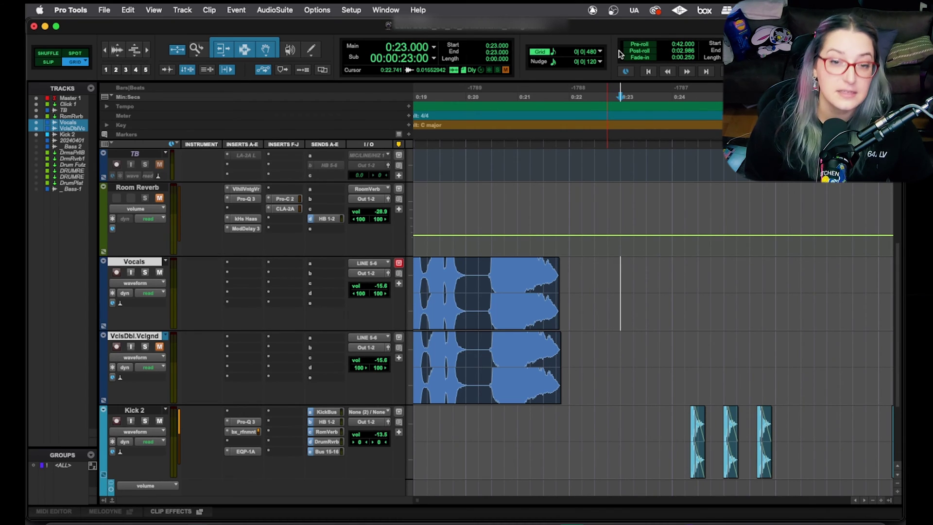
left_click(477, 258)
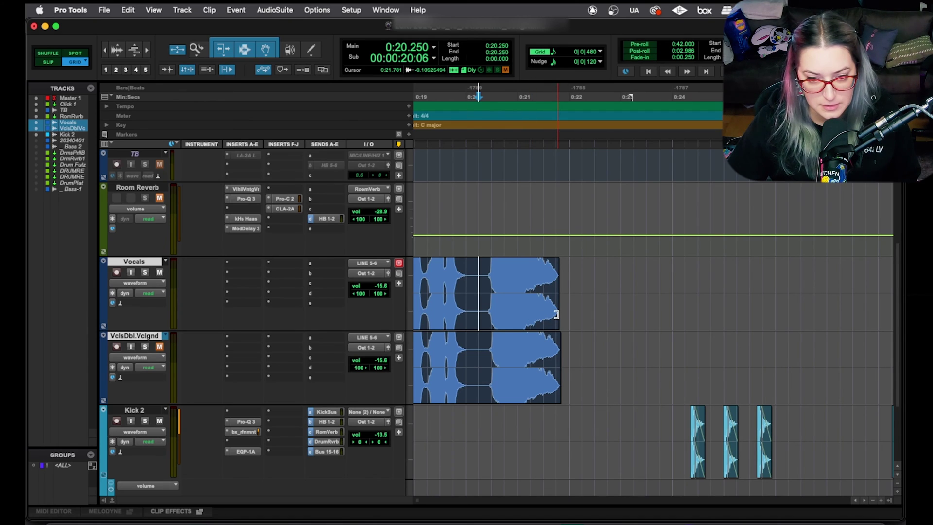
Split the Vocals clip at 0:20.250 and drag the vocal hook part later to about 0:22.25
key("super+e")
left_click_drag(549, 316, 635, 316)
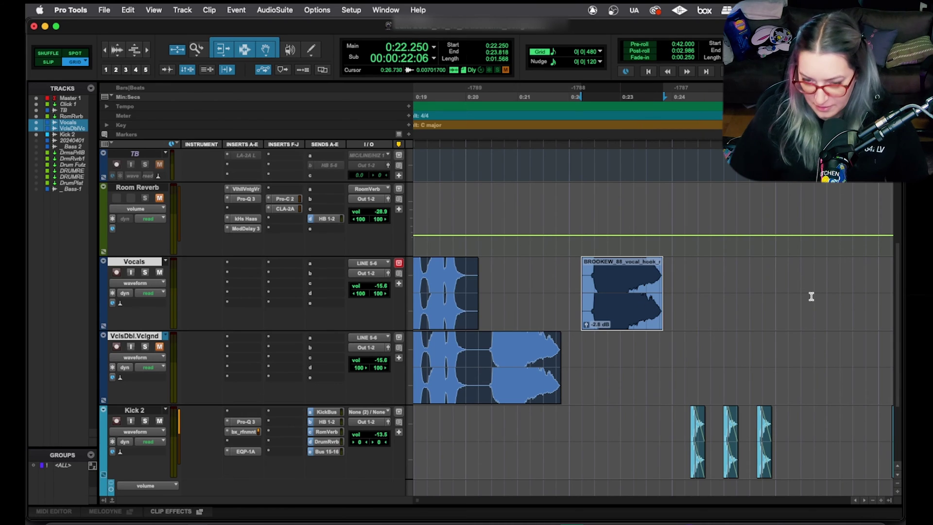
left_click(685, 268)
left_click(626, 322)
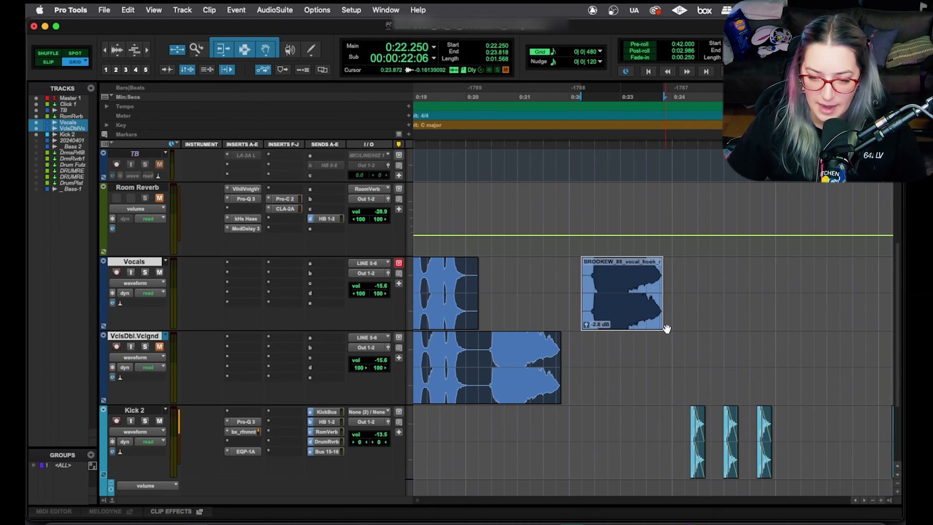
Nudge the vocal hook clip between 0:22.000 and 0:22.250, ending one step later at 0:22.437
key("minus")
key("minus")
key("minus")
key("minus")
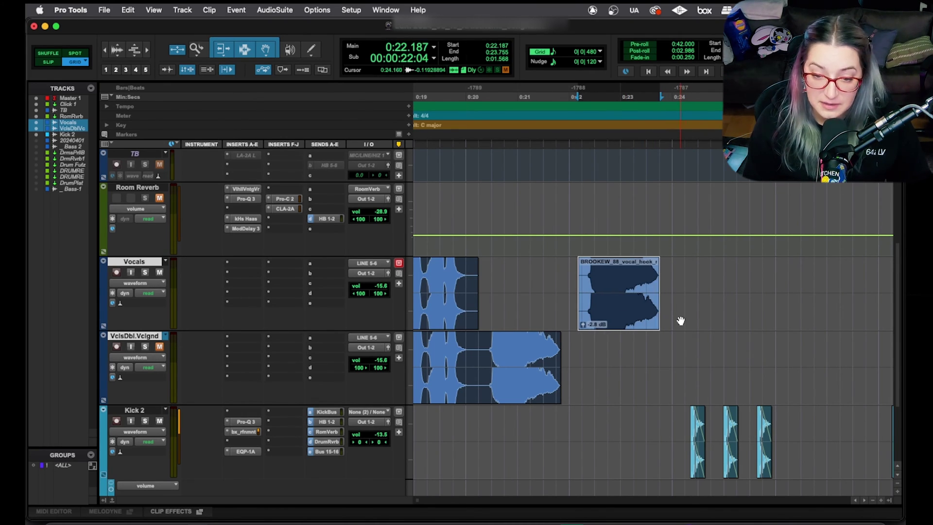
key("plus")
key("plus")
key("plus")
key("plus")
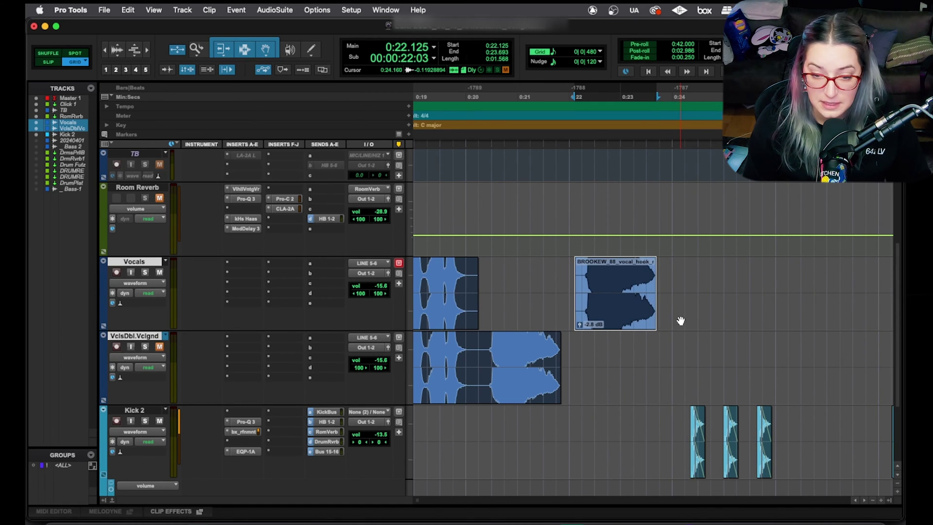
key("minus")
key("minus")
key("minus")
key("minus")
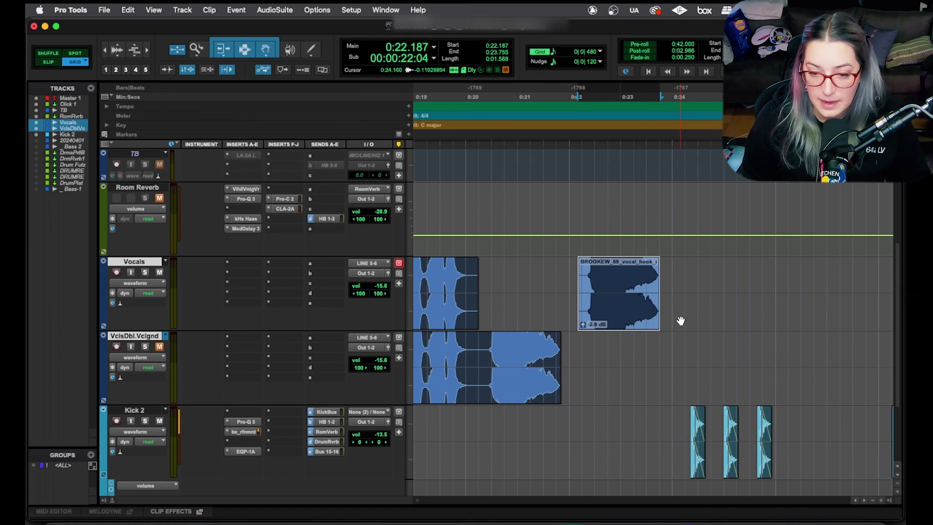
key("plus")
key("plus")
key("plus")
key("plus")
key("plus")
key("plus")
key("plus")
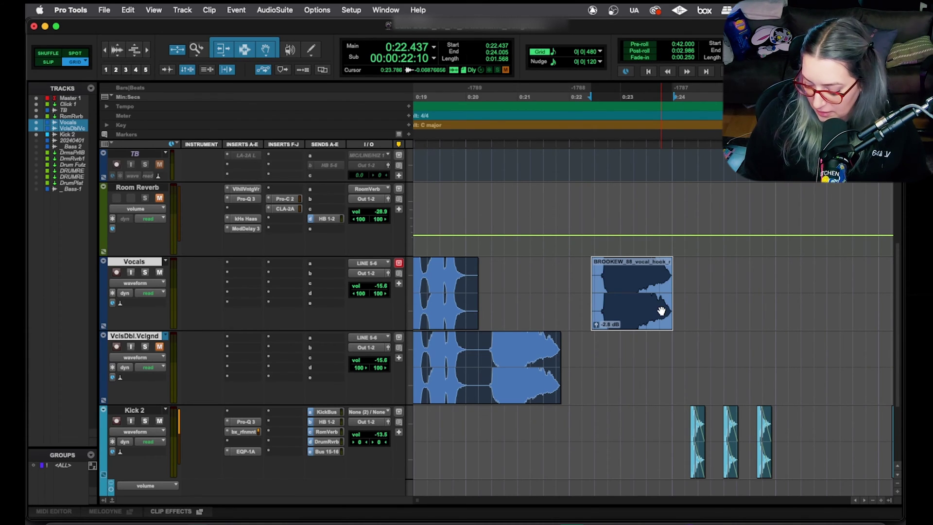
Nudge-trim the vocal hook clip's start earlier to 0:21.687 to reveal more audio
key("alt+minus")
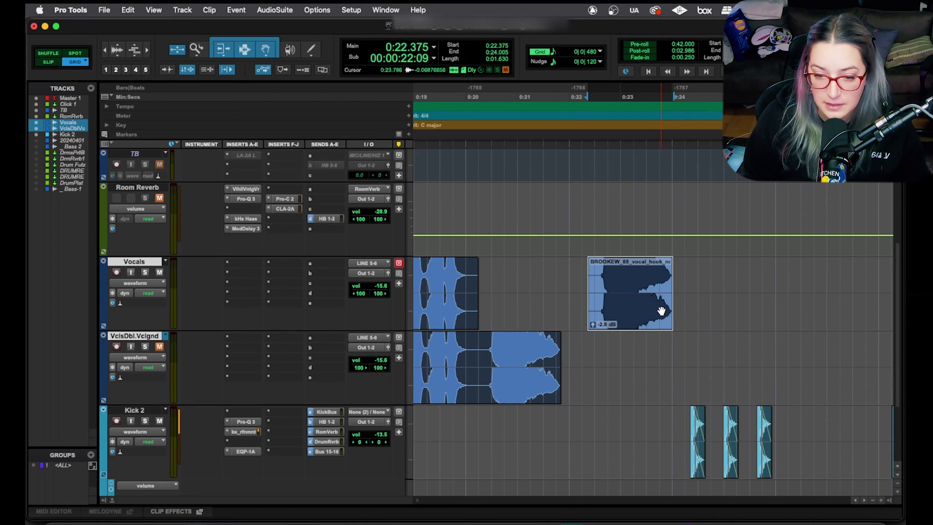
key("alt+minus")
key("alt+minus")
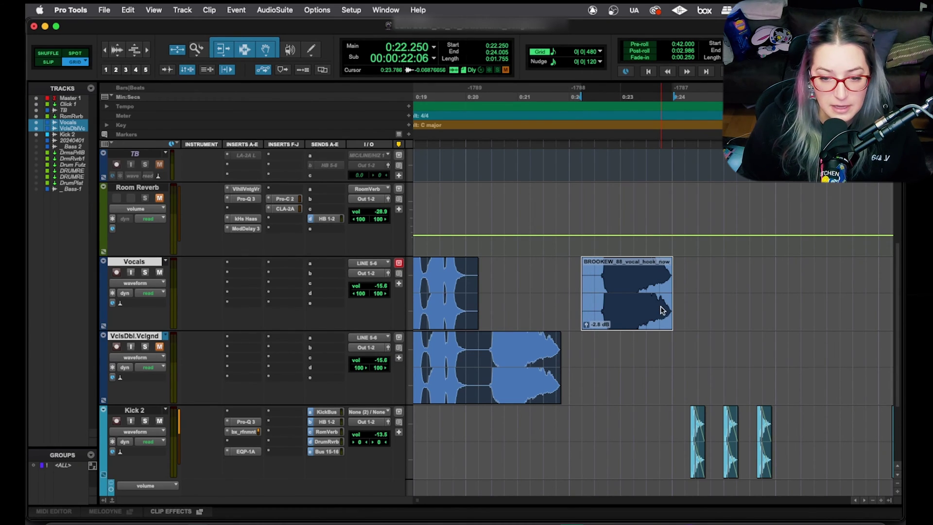
key("alt+minus")
key("alt+minus")
key("alt+minus")
key("alt+minus")
key("alt+minus")
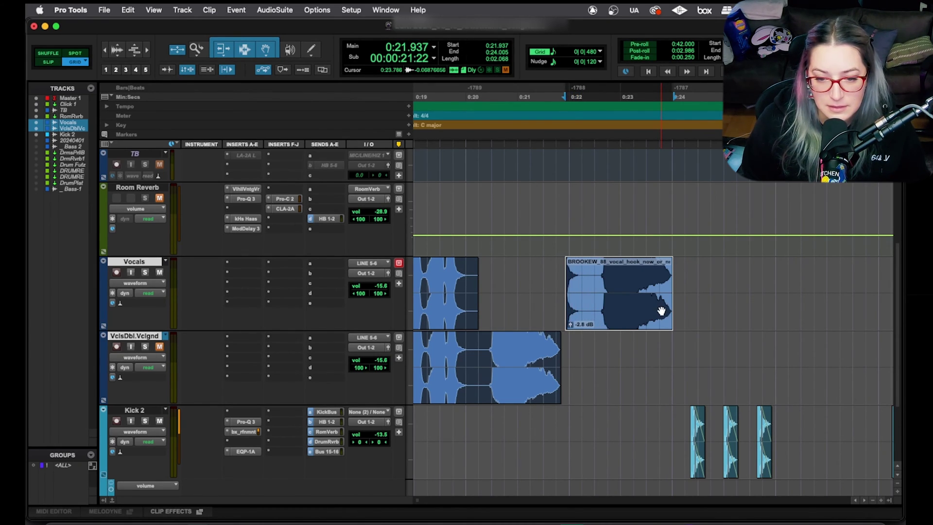
key("alt+minus")
key("alt+minus")
key("alt+minus")
key("alt+minus")
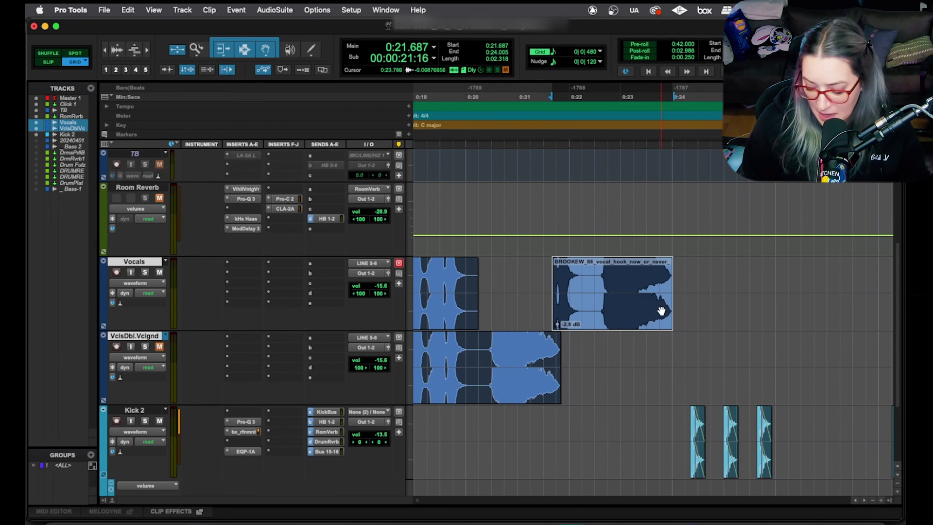
Nudge-trim the clip's start back later, settling it at 0:22.562
key("alt+plus")
key("alt+plus")
key("alt+plus")
key("alt+plus")
key("alt+plus")
key("alt+plus")
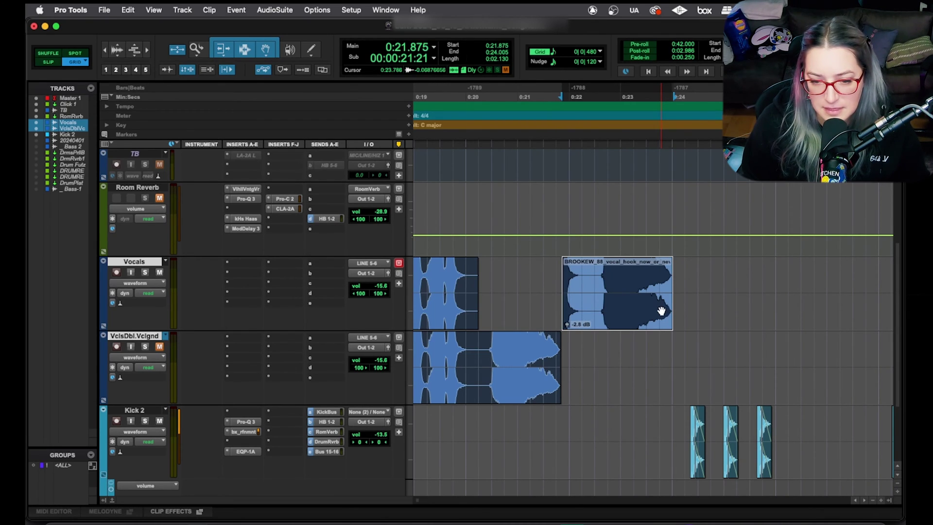
key("alt+plus")
key("alt+plus")
key("alt+plus")
key("alt+plus")
key("alt+plus")
key("alt+plus")
key("alt+plus")
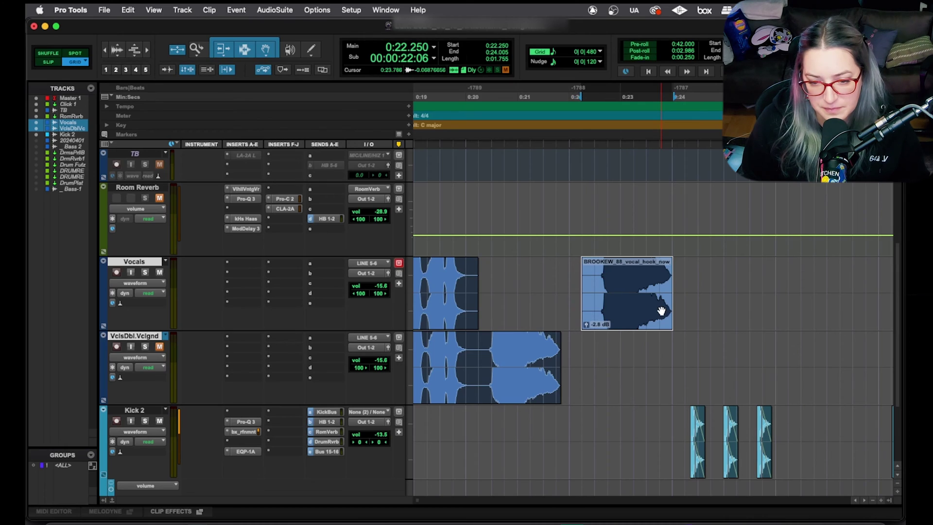
key("alt+plus")
key("alt+minus")
key("alt+minus")
key("alt+minus")
key("alt+minus")
key("alt+minus")
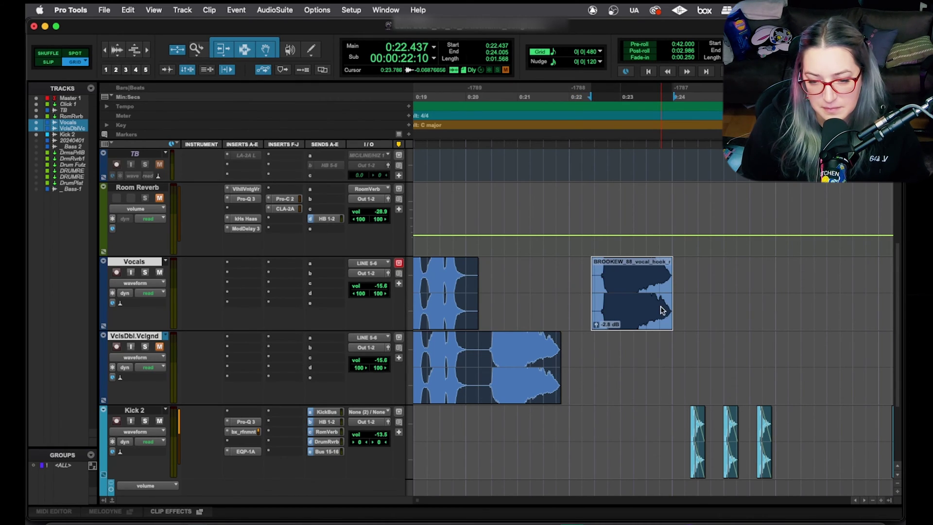
key("alt+minus")
key("alt+minus")
key("alt+plus")
key("alt+plus")
key("alt+plus")
key("alt+plus")
key("alt+plus")
key("alt+plus")
key("alt+plus")
key("alt+plus")
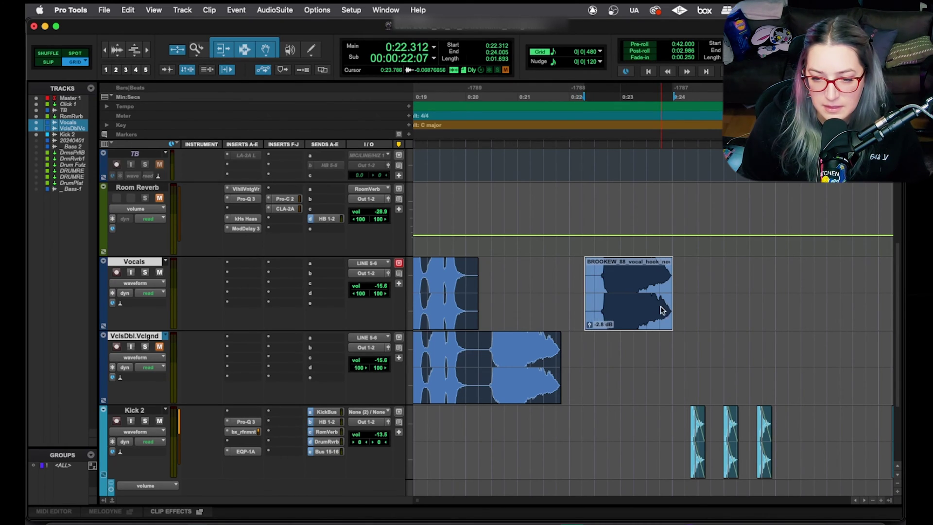
key("alt+minus")
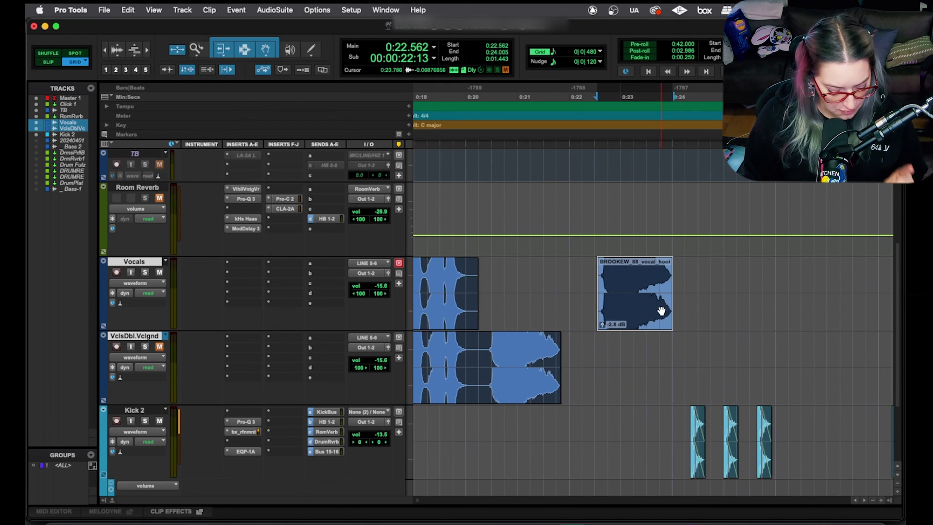
Nudge-trim the vocal hook clip's end between 0:23.630 and 0:24.380, finishing at 0:23.943
key("super+minus")
key("super+minus")
key("super+minus")
key("super+minus")
key("super+minus")
key("super+minus")
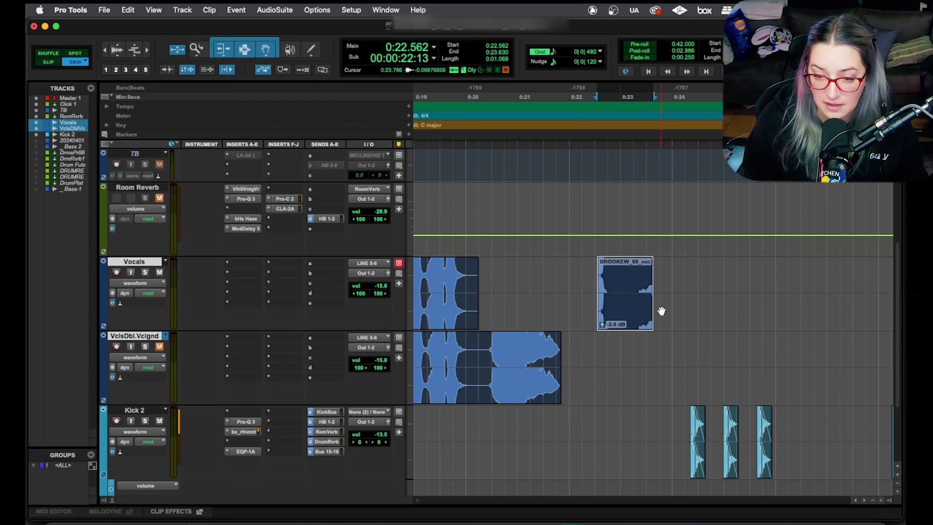
key("super+plus")
key("super+plus")
key("super+plus")
key("super+plus")
key("super+plus")
key("super+plus")
key("super+plus")
key("super+plus")
key("super+plus")
key("super+plus")
key("super+plus")
key("super+plus")
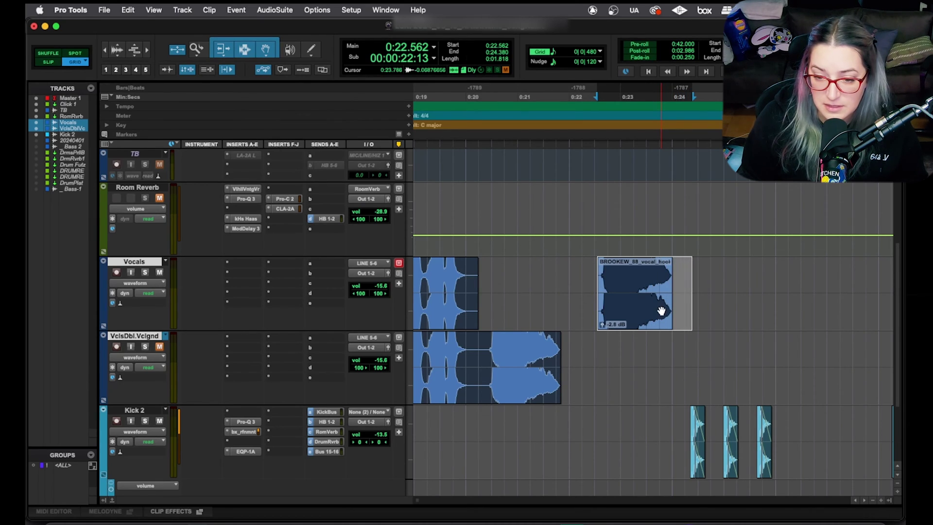
key("super+minus")
key("super+minus")
key("super+minus")
key("super+minus")
key("super+minus")
key("super+minus")
key("super+minus")
key("super+minus")
key("super+minus")
key("super+minus")
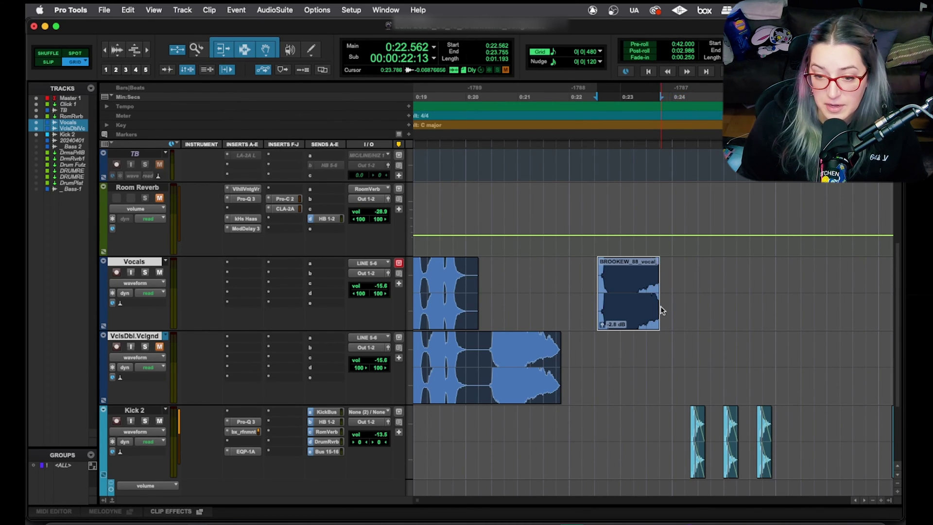
key("super+minus")
key("super+minus")
key("super+minus")
key("super+minus")
key("super+minus")
key("super+minus")
key("super+minus")
key("super+plus")
key("super+plus")
key("super+plus")
key("super+plus")
key("super+plus")
key("super+plus")
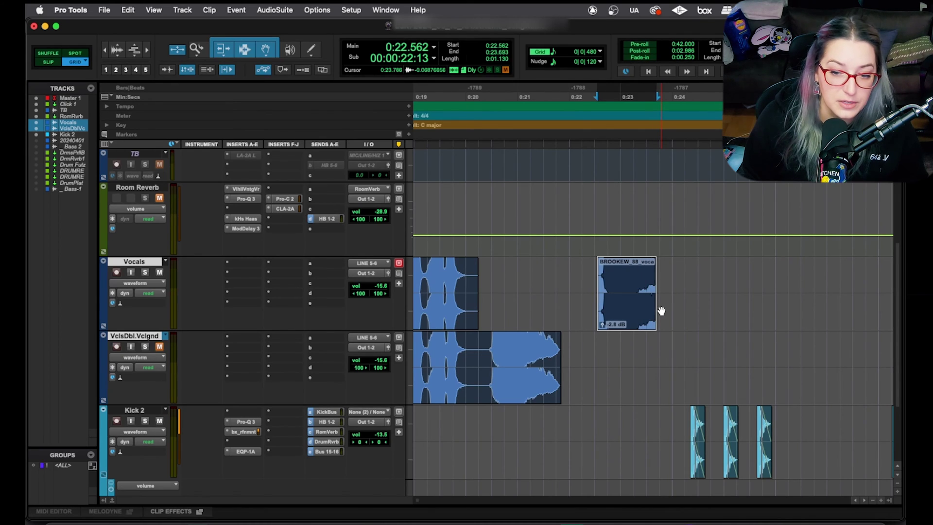
key("super+plus")
key("super+plus")
key("super+plus")
key("super+plus")
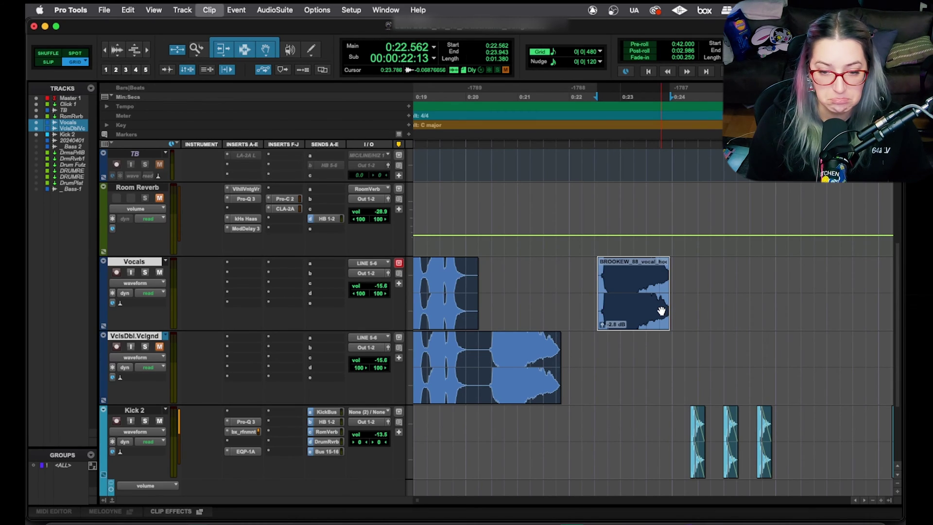
Drag the BROOKEW clip's right edge with the Trim tool until End reads 0:24.130
key("ctrl+shift+Up")
key("ctrl+shift+Up")
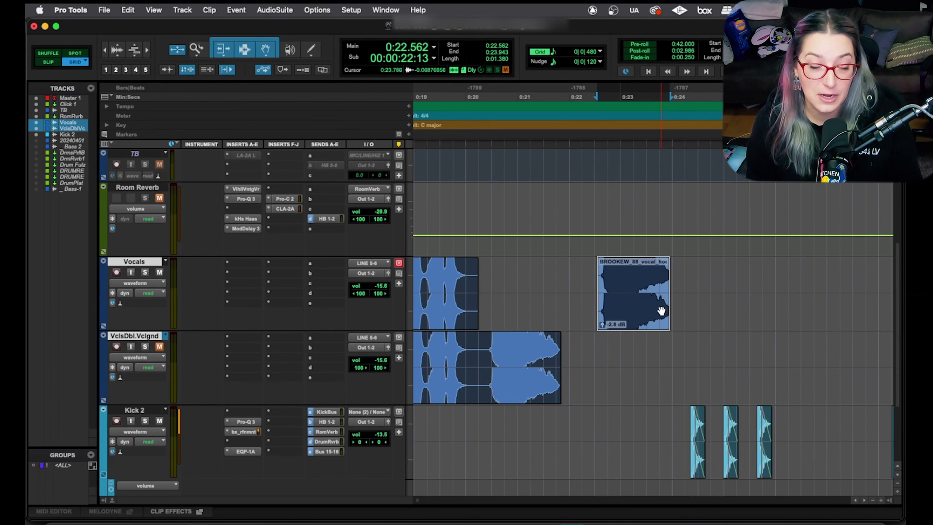
mouse_move(661, 311)
left_mouse_down()
mouse_move(648, 311)
mouse_move(661, 311)
left_mouse_up()
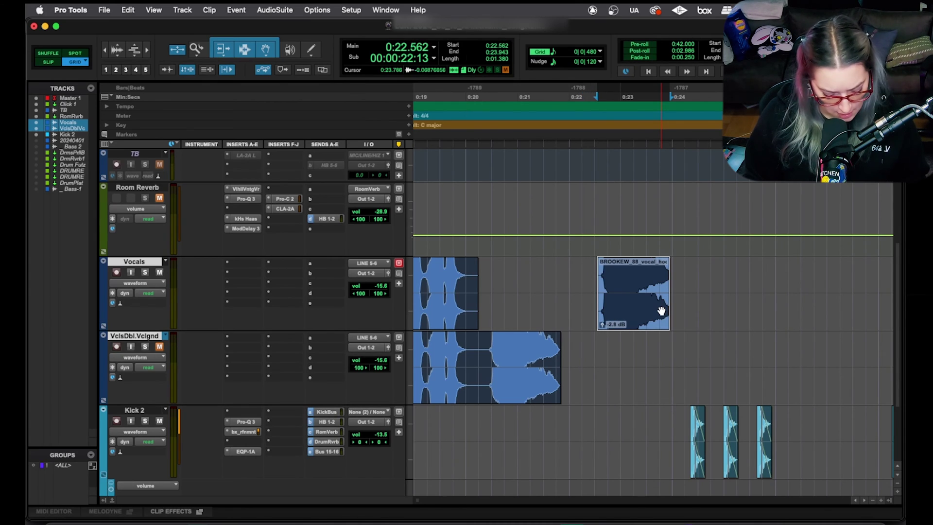
left_click_drag(658, 309, 661, 311)
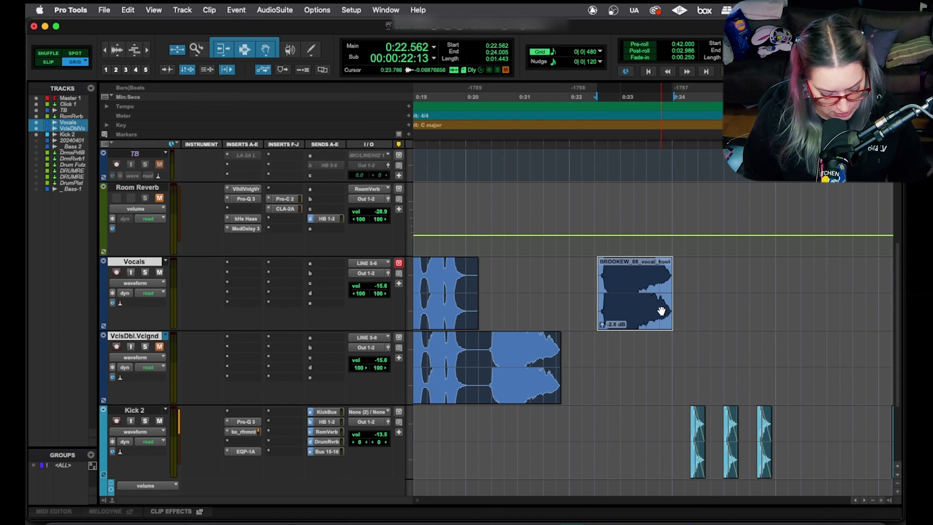
Nudge-trim the BROOKEW clip's start one step earlier and back, twice, with keypad minus/plus
key("ctrl+KP_Subtract")
key("ctrl+KP_Subtract")
key("ctrl+KP_Subtract")
key("ctrl+KP_Add")
key("ctrl+KP_Add")
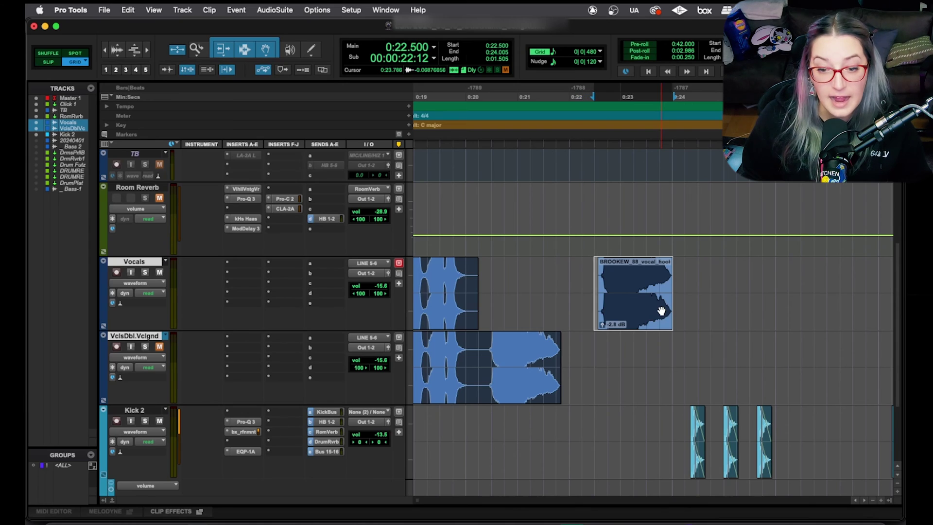
key("ctrl+KP_Subtract")
key("ctrl+KP_Subtract")
key("ctrl+KP_Subtract")
key("ctrl+KP_Subtract")
key("ctrl+KP_Subtract")
key("ctrl+KP_Subtract")
key("ctrl+KP_Add")
key("ctrl+KP_Add")
key("ctrl+KP_Add")
key("ctrl+KP_Add")
key("ctrl+KP_Add")
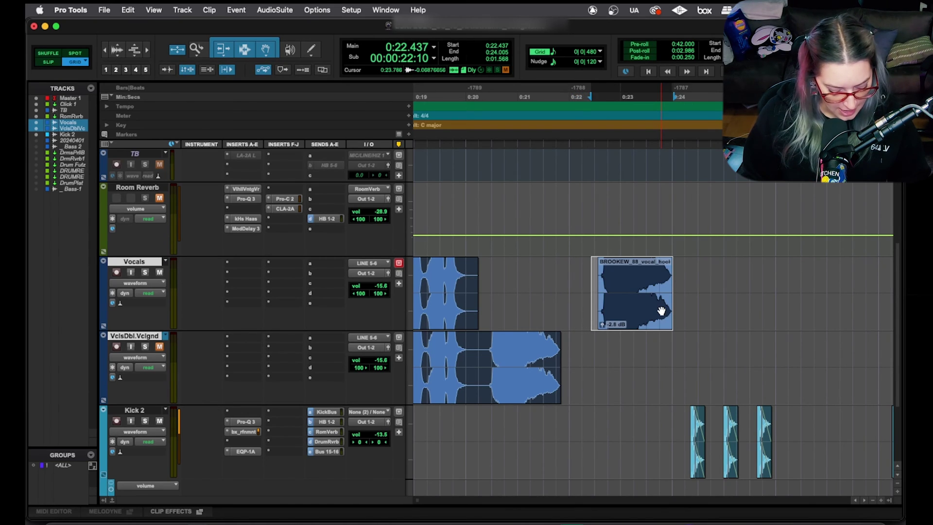
Nudge-trim the clip's end in and out, leaving it spanning 0:22.437 to 0:24.255
key("super+KP_Subtract")
key("super+KP_Subtract")
key("super+KP_Subtract")
key("super+KP_Subtract")
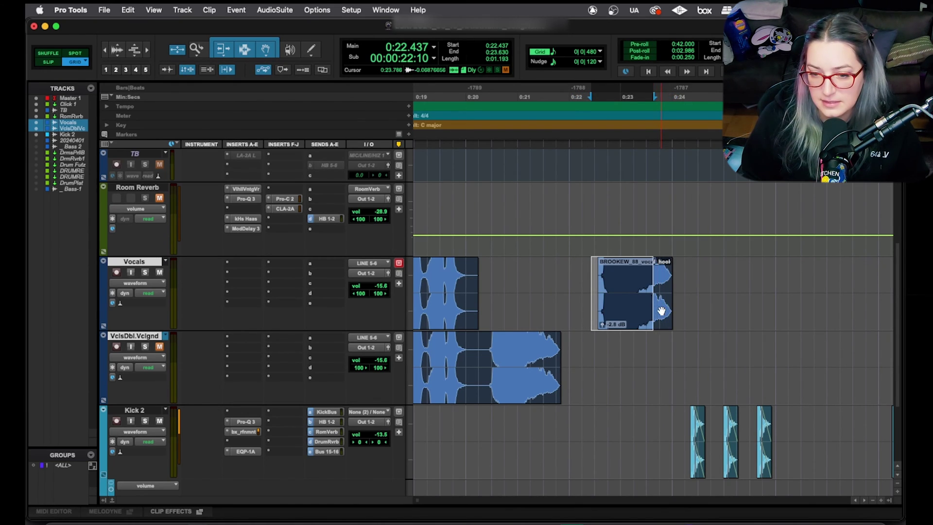
key("super+KP_Add")
key("super+KP_Add")
key("super+KP_Add")
key("super+KP_Add")
key("super+KP_Add")
key("super+KP_Add")
key("super+KP_Add")
key("super+KP_Add")
key("super+KP_Subtract")
key("super+KP_Subtract")
key("super+KP_Subtract")
key("super+KP_Subtract")
key("super+KP_Subtract")
key("super+KP_Subtract")
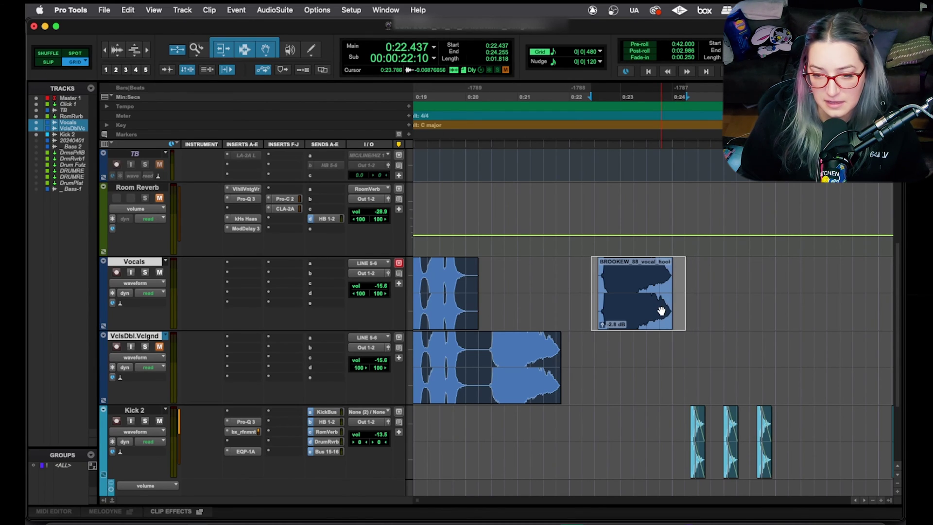
key("super+KP_Add")
key("super+KP_Add")
key("super+KP_Add")
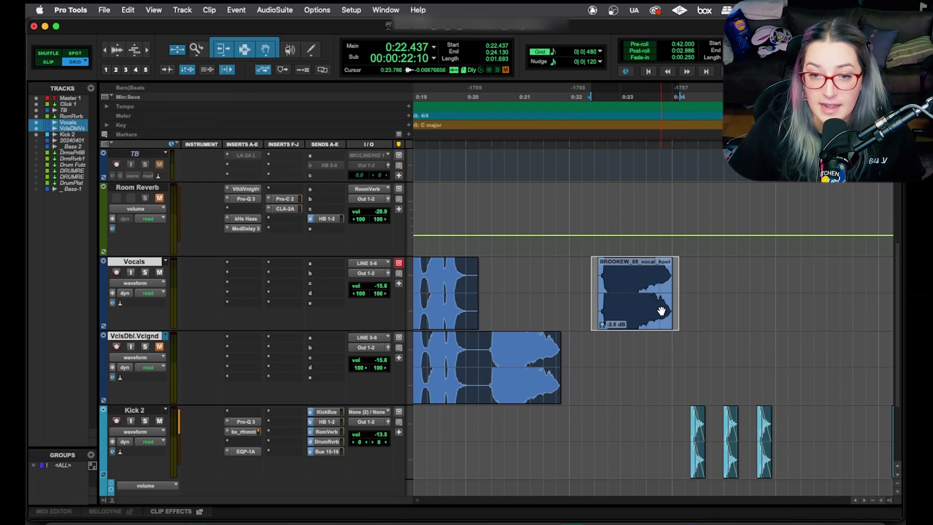
Set the nudge amount to 1 bar and try extending the selection by a bar each way
left_click(601, 62)
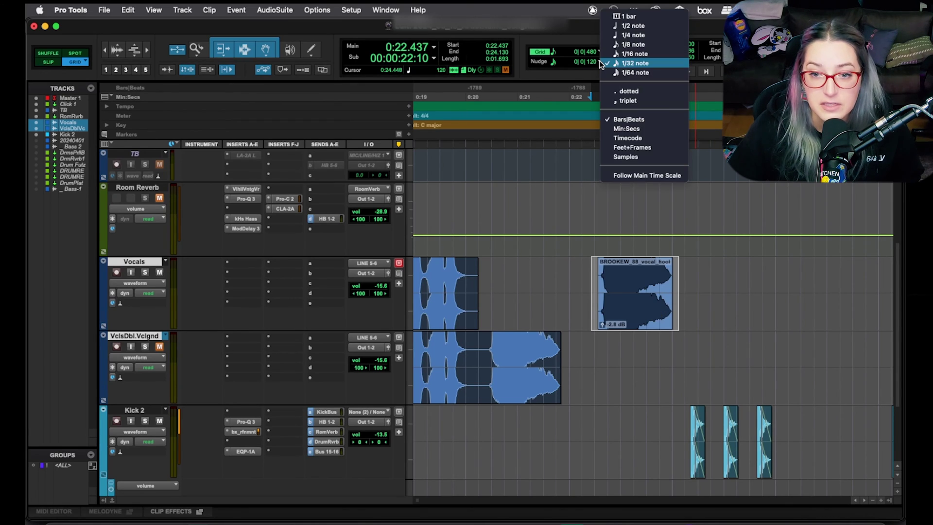
left_click(648, 59)
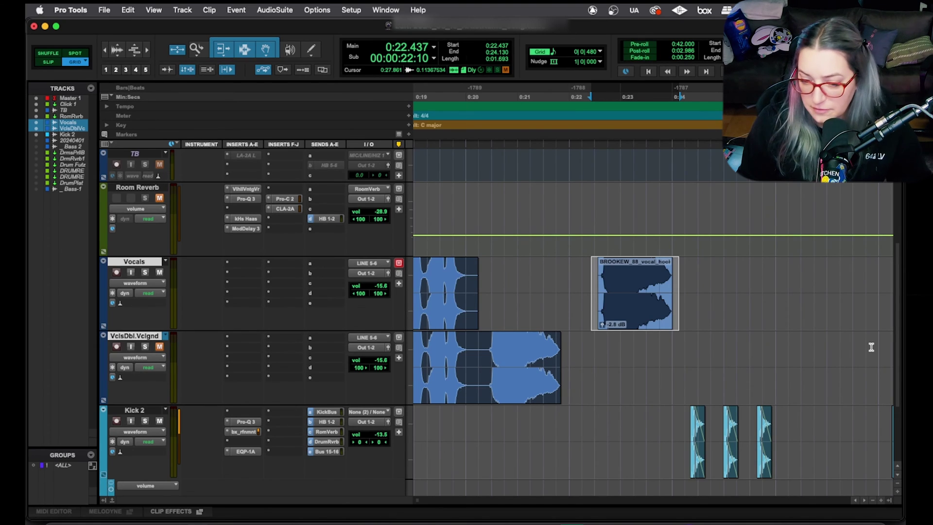
key("super+shift+KP_Add")
key("alt+shift+KP_Subtract")
key("alt+shift+KP_Subtract")
key("alt+shift+KP_Subtract")
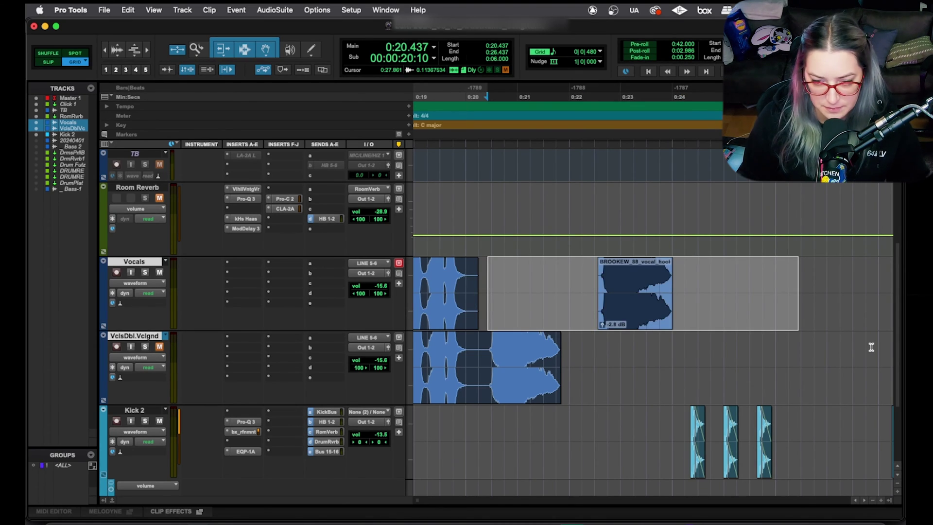
scroll(826, 320, "down", 1)
Select the BROOKEW vocal clip and extend its selection start back to 0:18.562
left_click(680, 243)
left_click(650, 276)
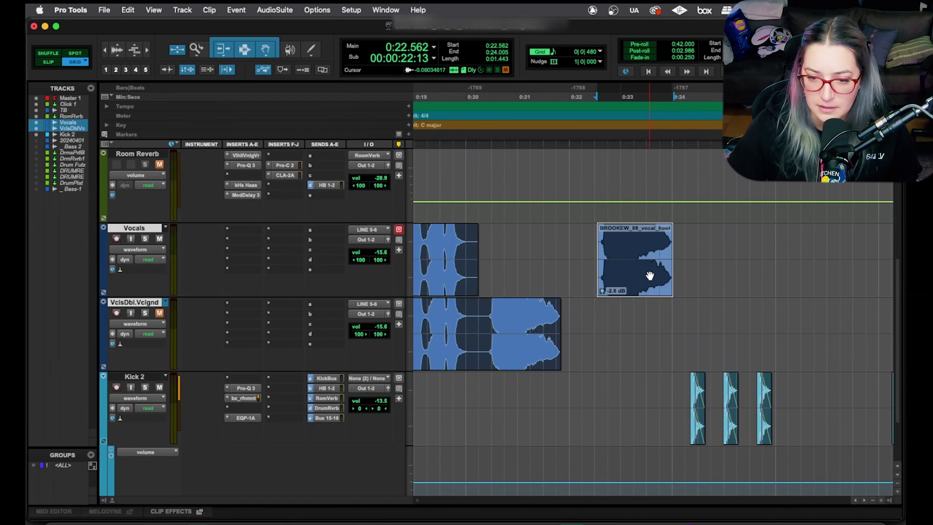
key("alt+shift+KP_Subtract")
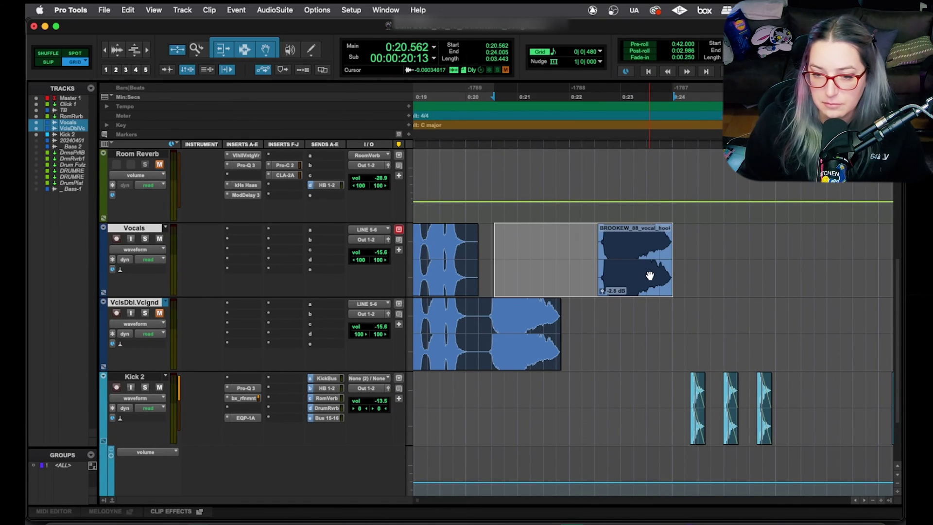
key("alt+shift+KP_Subtract")
key("alt+shift+KP_Add")
key("alt+shift+KP_Add")
key("alt+shift+KP_Subtract")
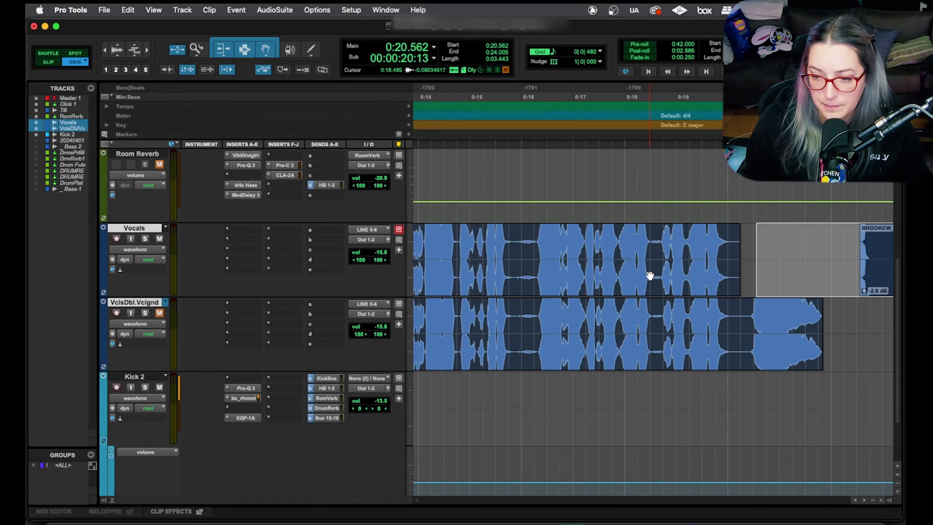
key("alt+shift+KP_Subtract")
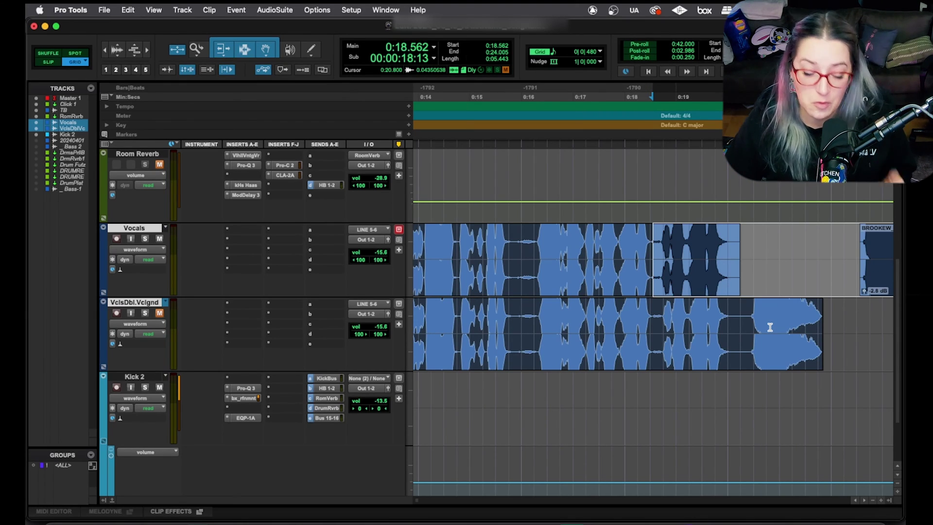
Trim the BROOKEW clip's start to 0:23.000 and its end to 0:23.500
scroll(770, 327, "right", 6)
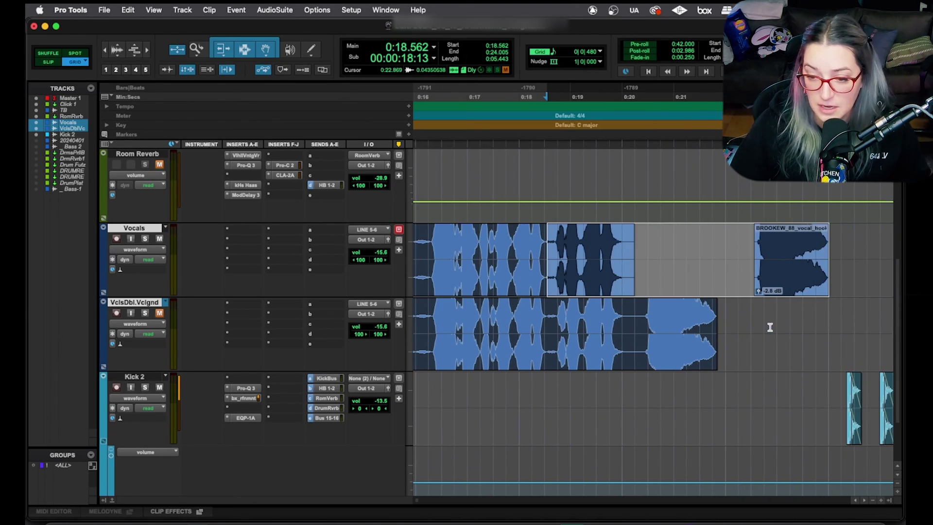
left_click(683, 230)
left_click(722, 229)
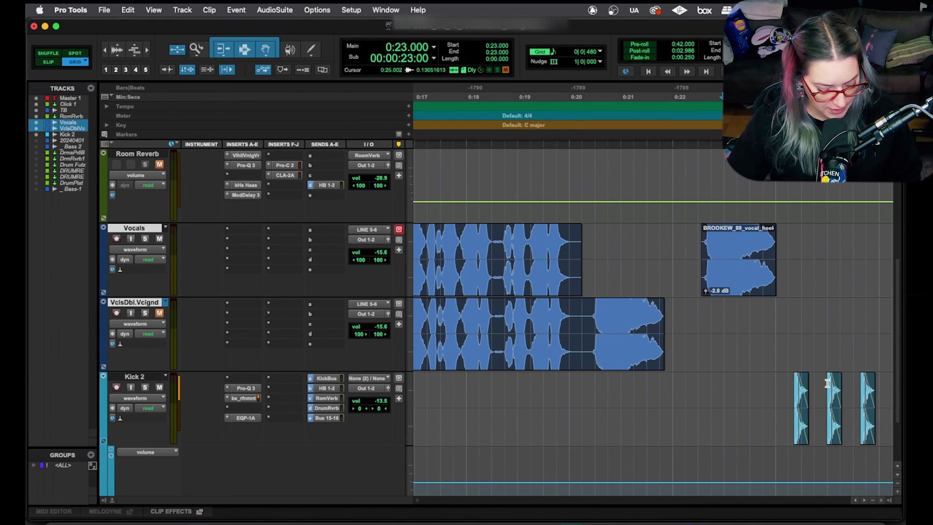
key("a")
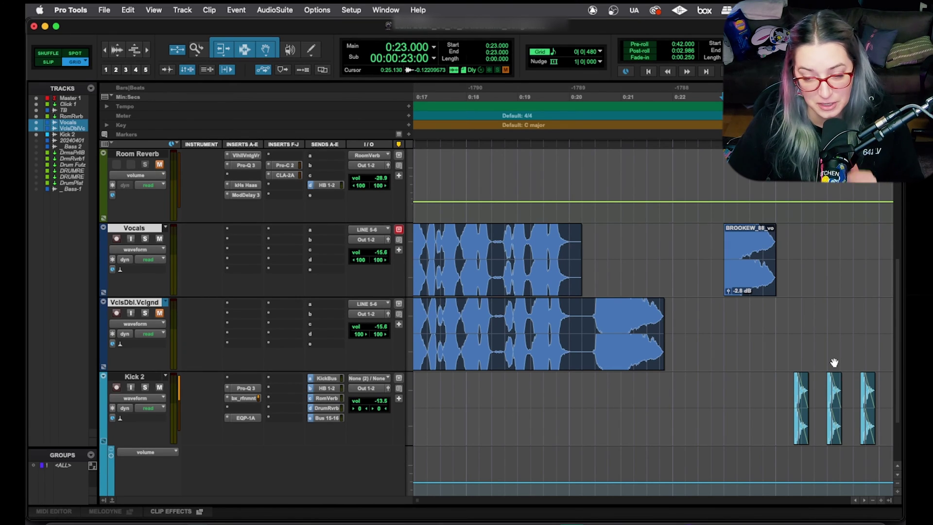
left_click(753, 244)
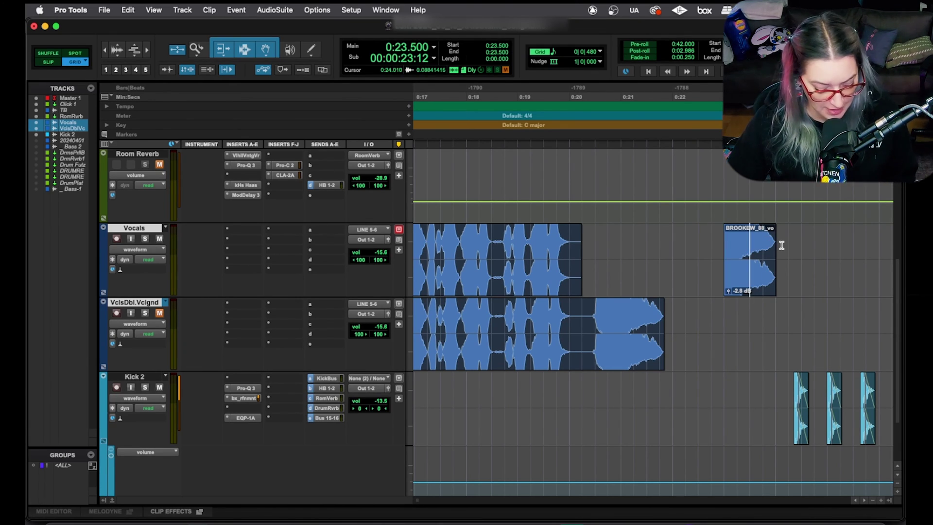
key("s")
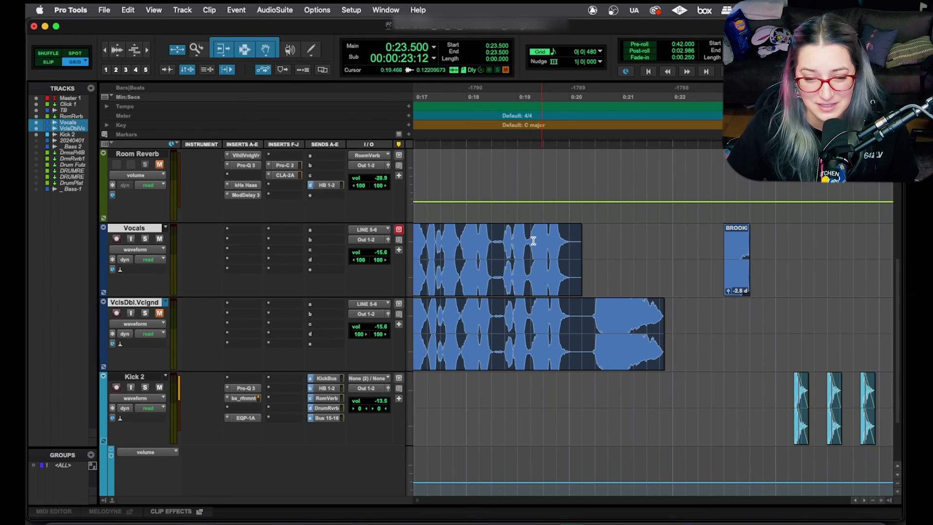
Trim the first vocal clip's end to 0:20.000, then trim it to 0:18.750–0:19.250
left_click(567, 237)
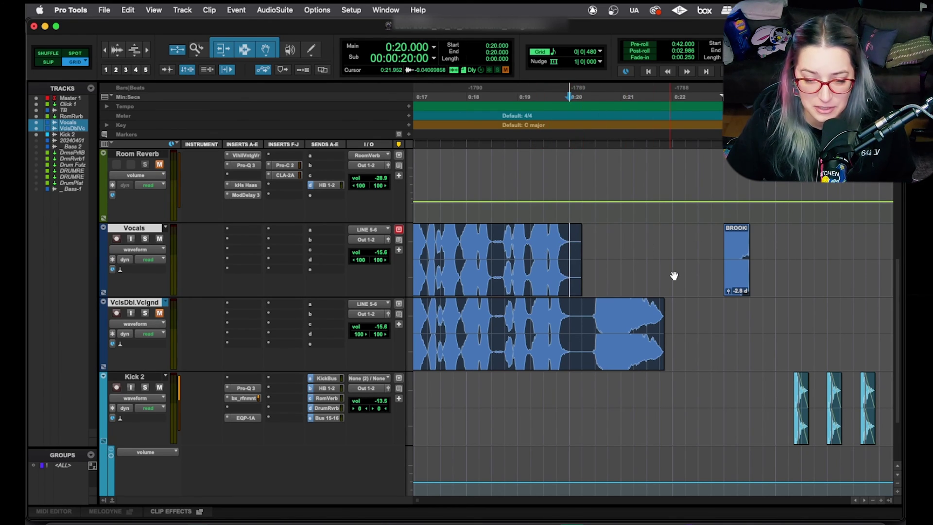
key("s")
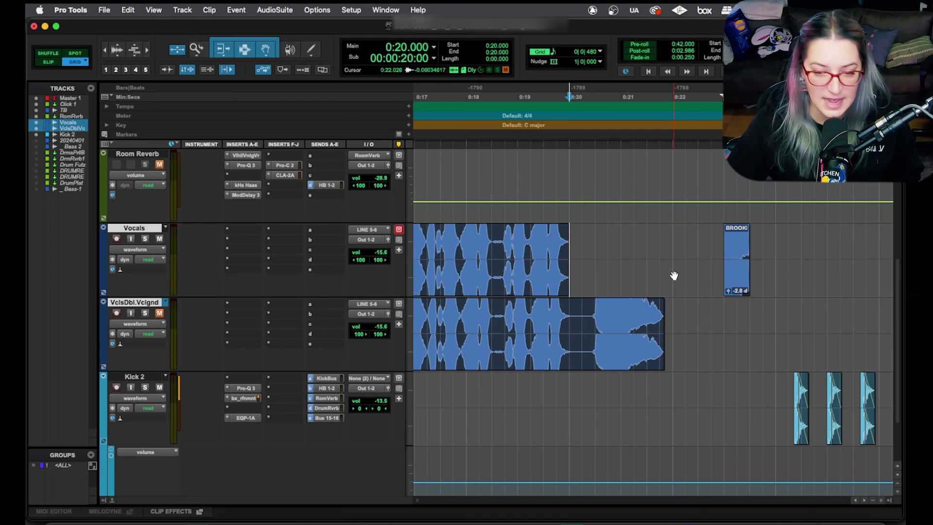
left_click(511, 230)
key("a")
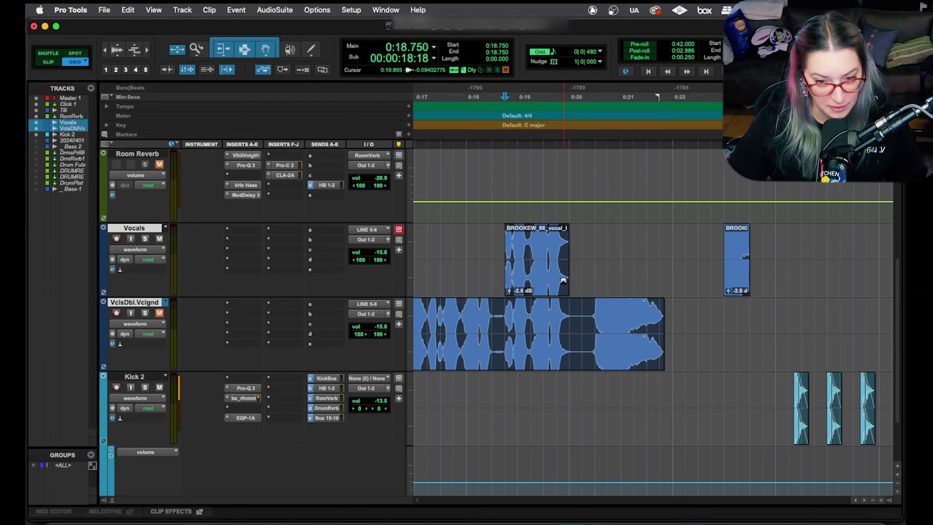
left_click(533, 245)
key("s")
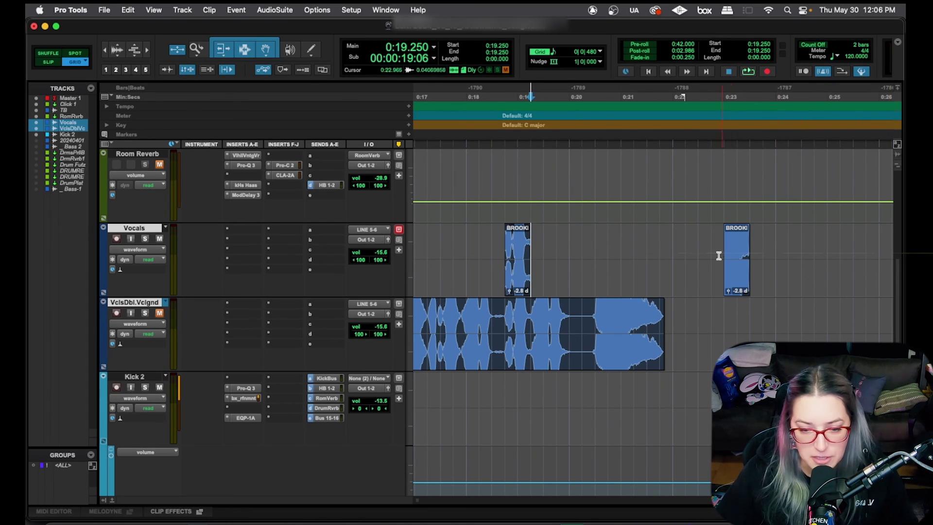
Set the insertion point at 0:20.250 in the VclsDbl.Vclgnd double-vocal clip
left_click(582, 312)
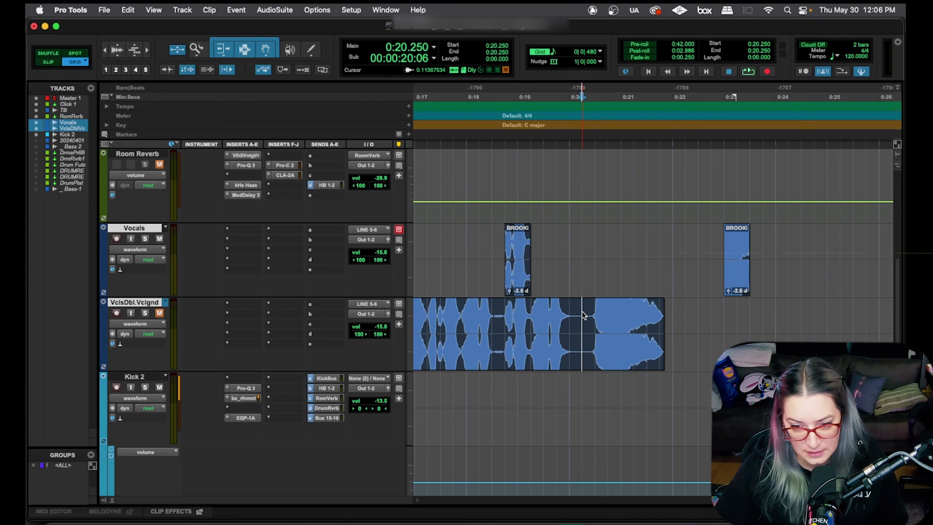